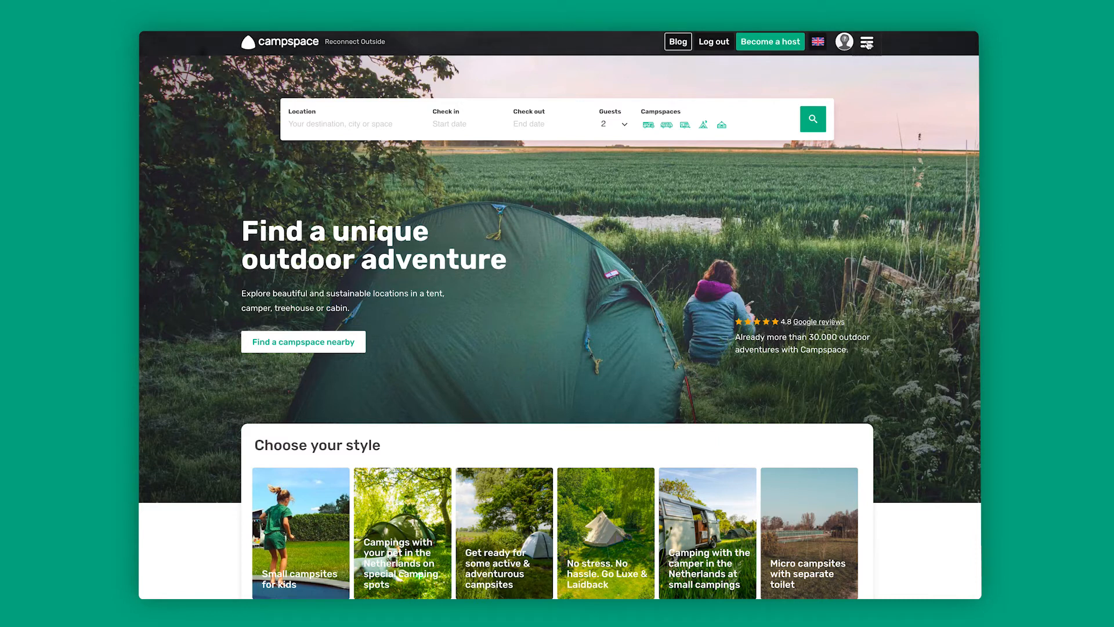
- Open the account settings page, and go on to the Become a host page
left_click(867, 42)
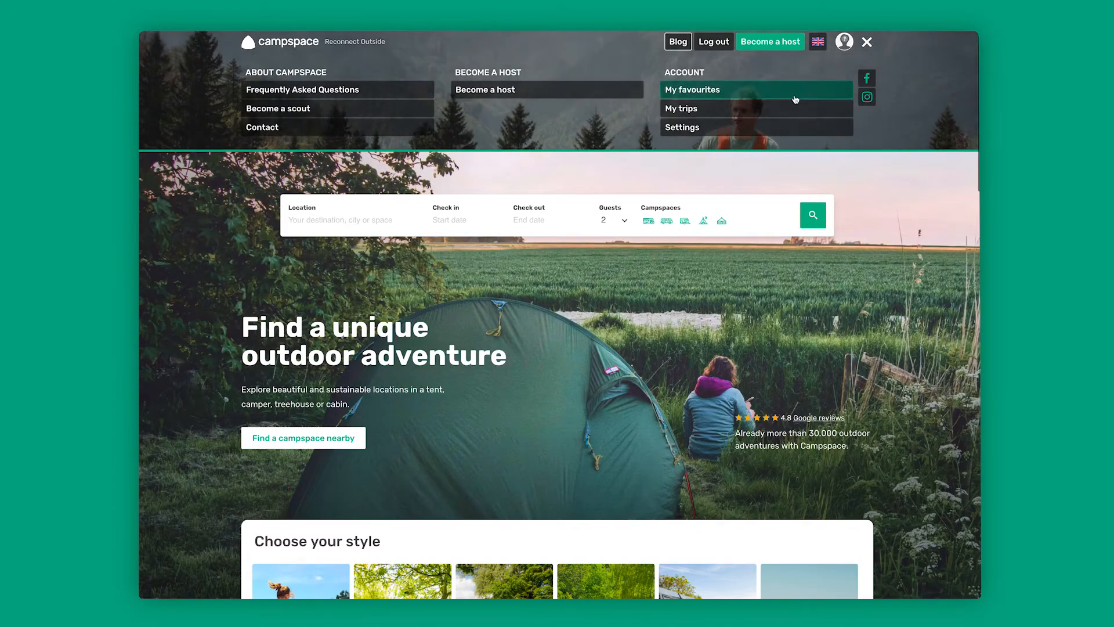
left_click(689, 133)
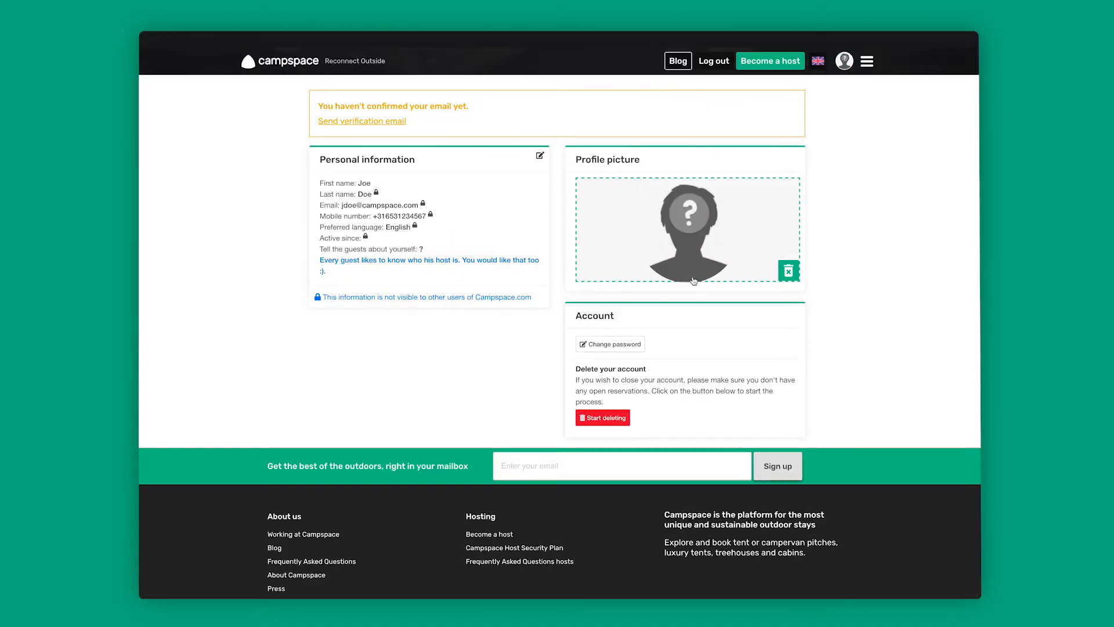
left_click(867, 61)
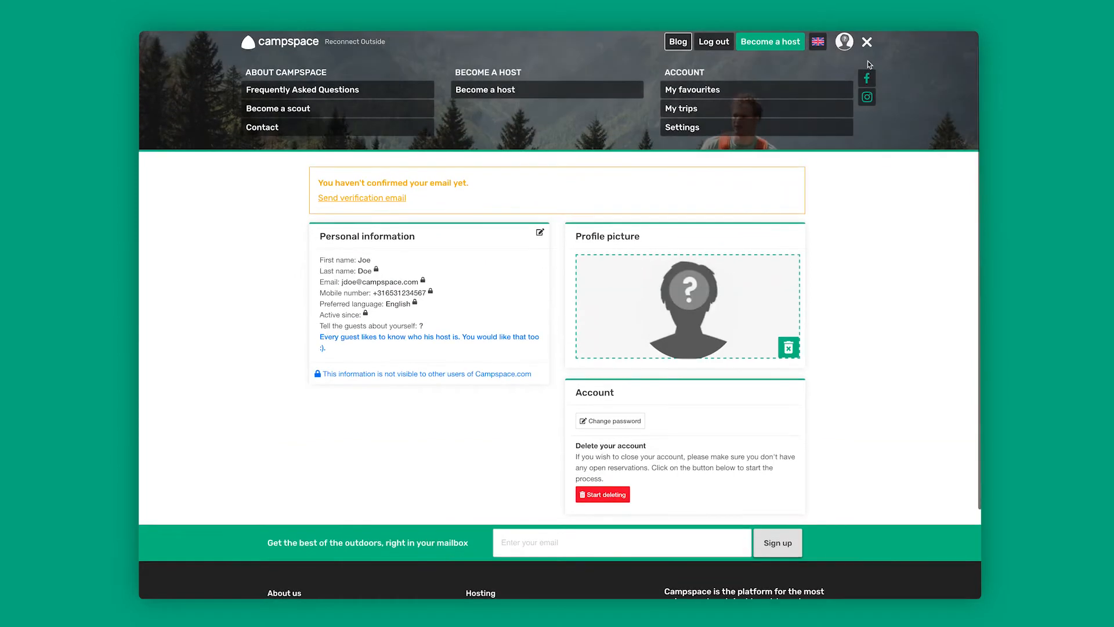
left_click(503, 92)
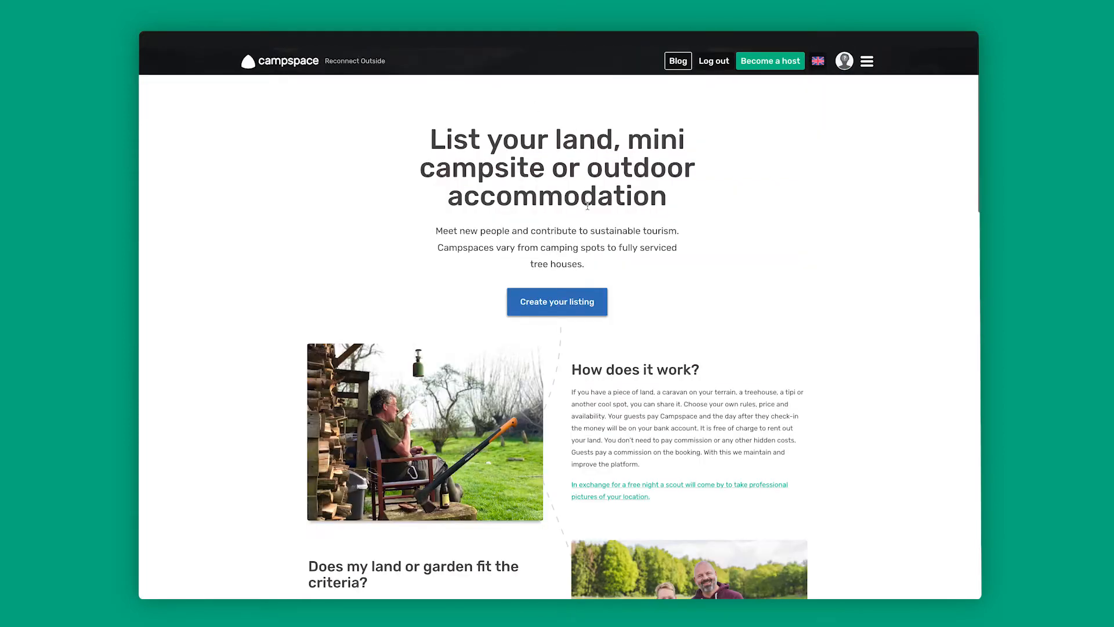
- Read through the hosting information and start creating a listing
scroll(637, 293, "down", 1)
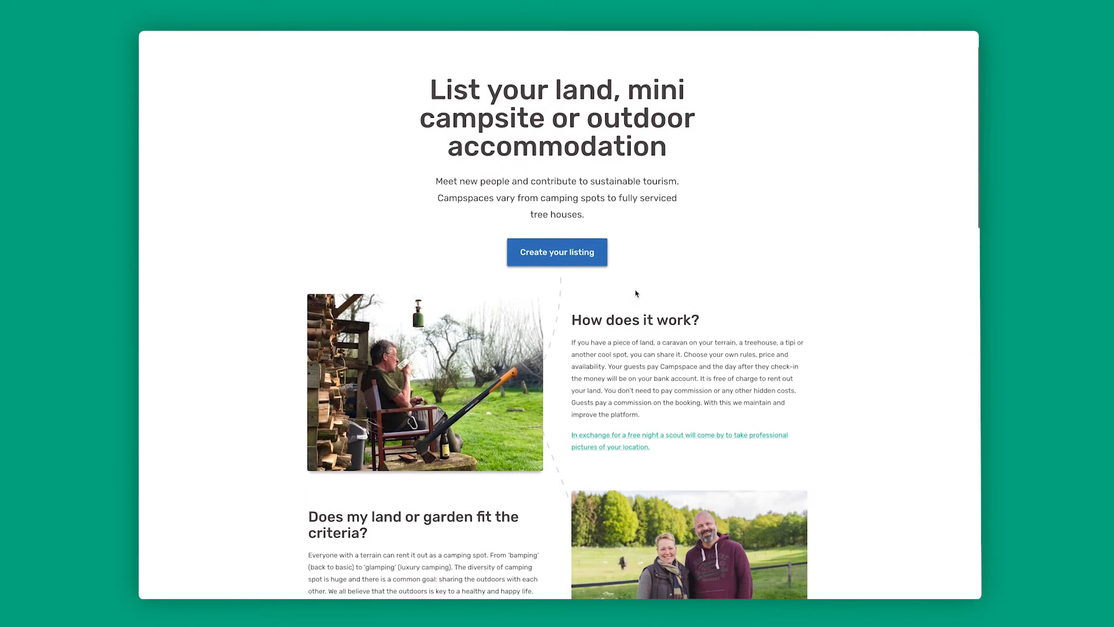
scroll(636, 290, "down", 3)
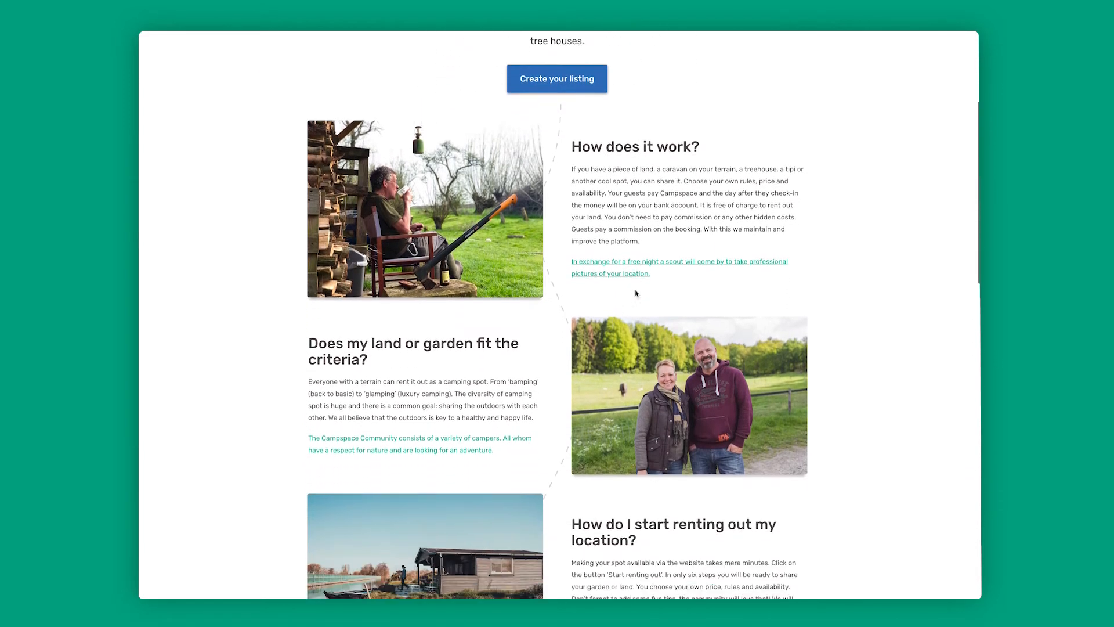
scroll(635, 290, "down", 8)
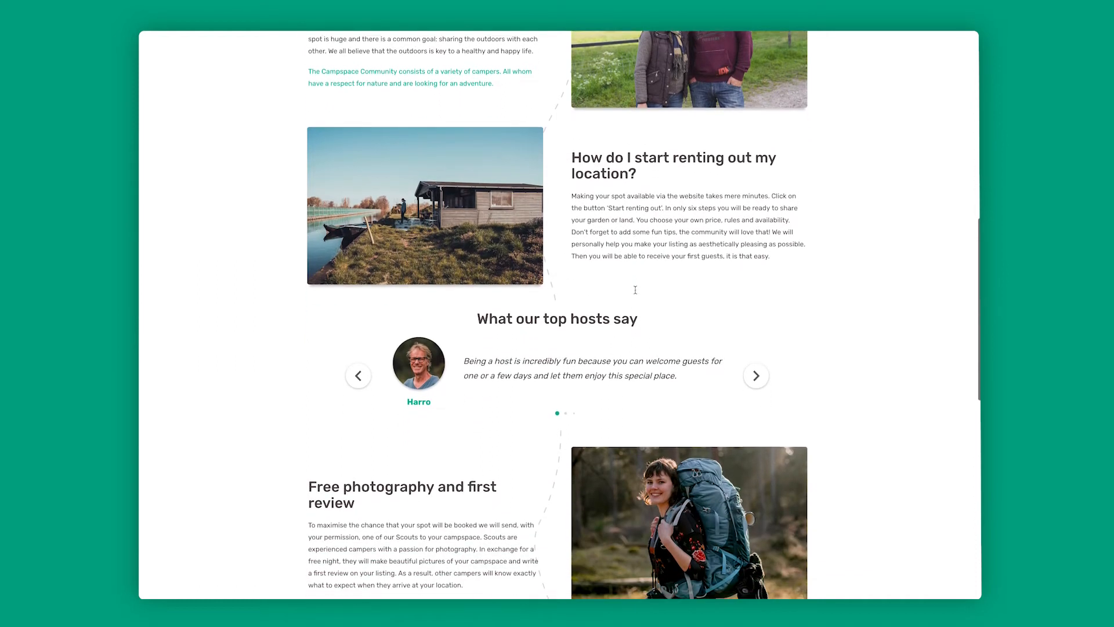
scroll(635, 290, "down", 6)
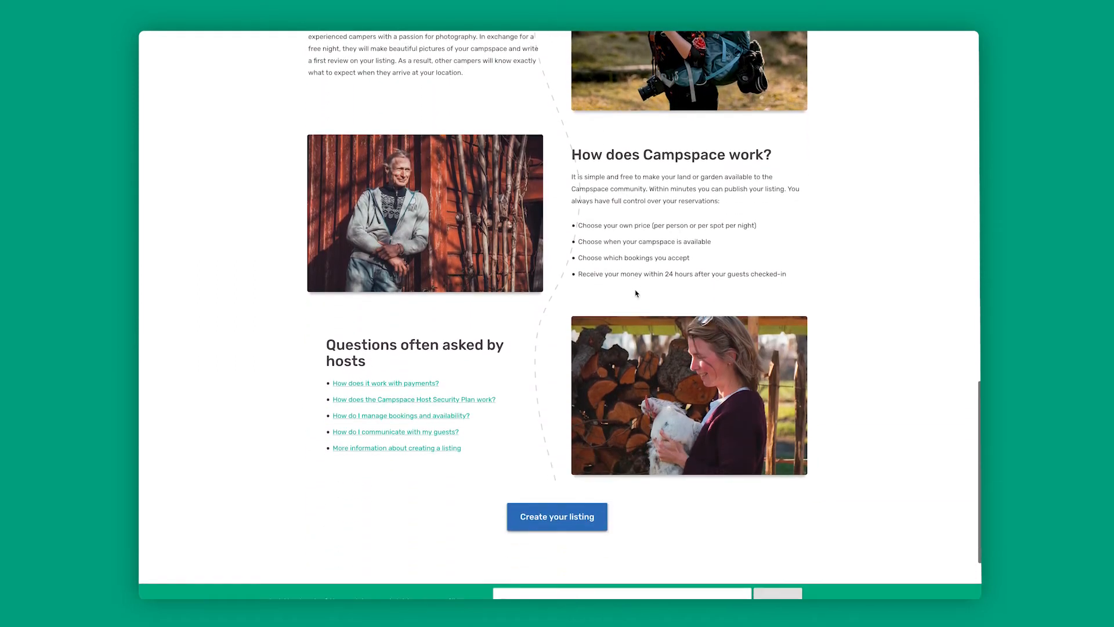
scroll(634, 290, "up", 1)
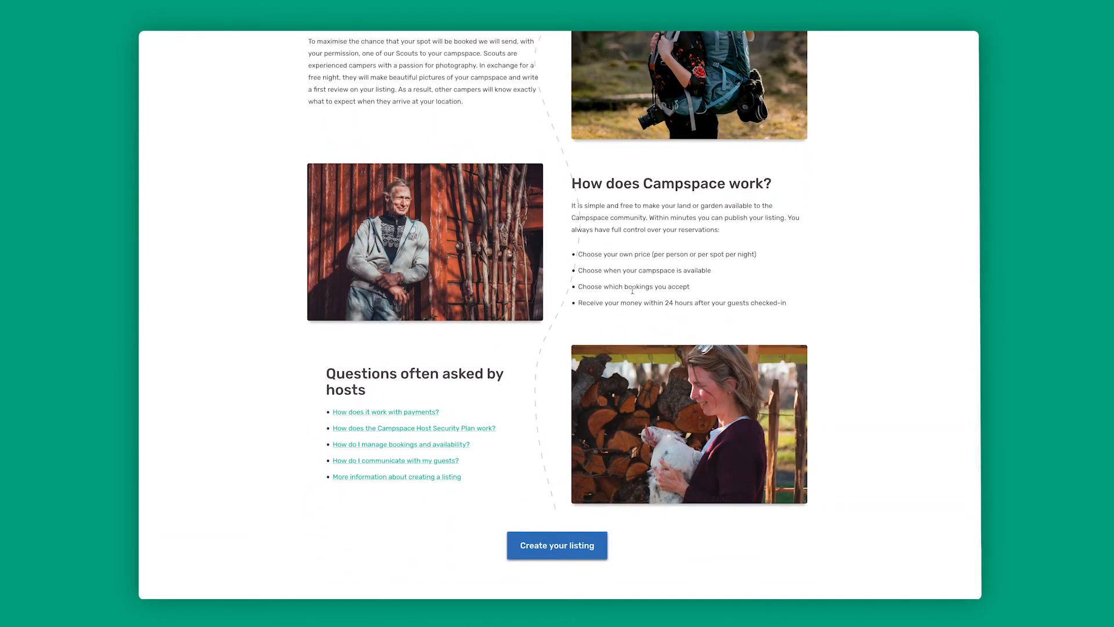
scroll(644, 304, "down", 4)
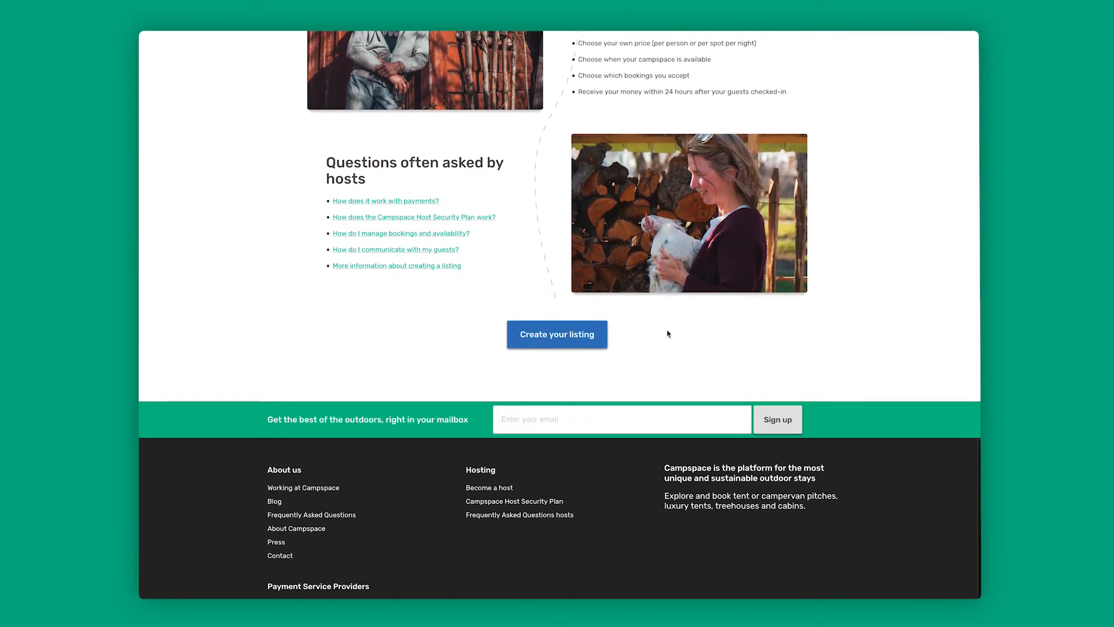
left_click(552, 337)
- Title the campspace "Relaxed in the nature and forrest"
left_click(347, 309)
type("Relaxed in the nature and forrest")
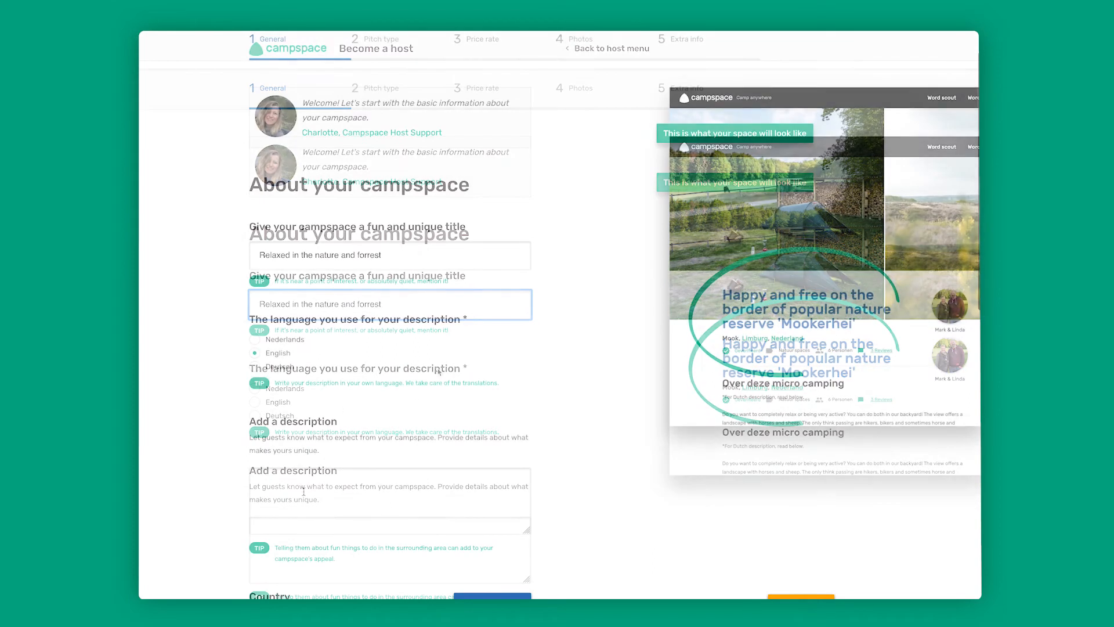
- Set the description language to English and enter the description "Come and visit our beautiful campsite in the Netherlands."
type("mn")
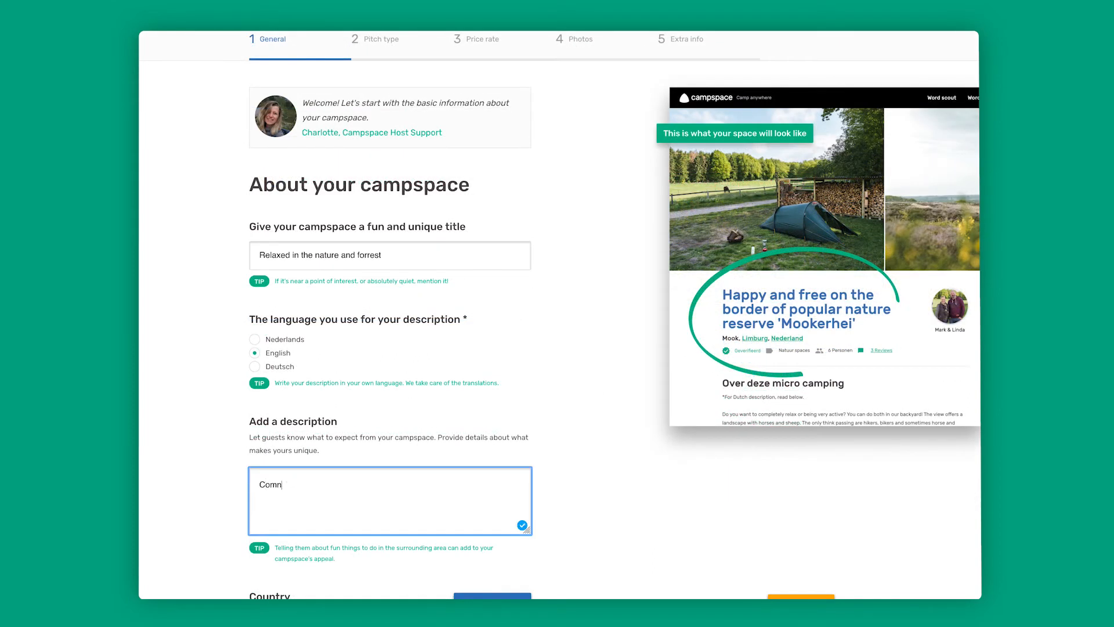
type(" and")
type("vis")
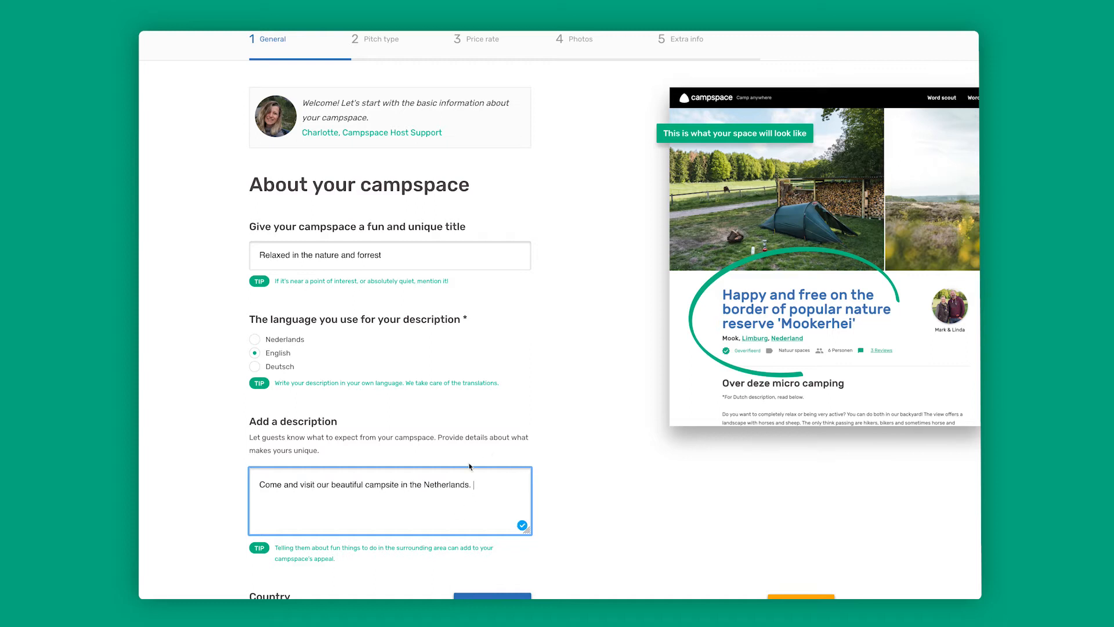
- Fill in the campspace's street, house number, zipcode and city
scroll(530, 478, "down", 1)
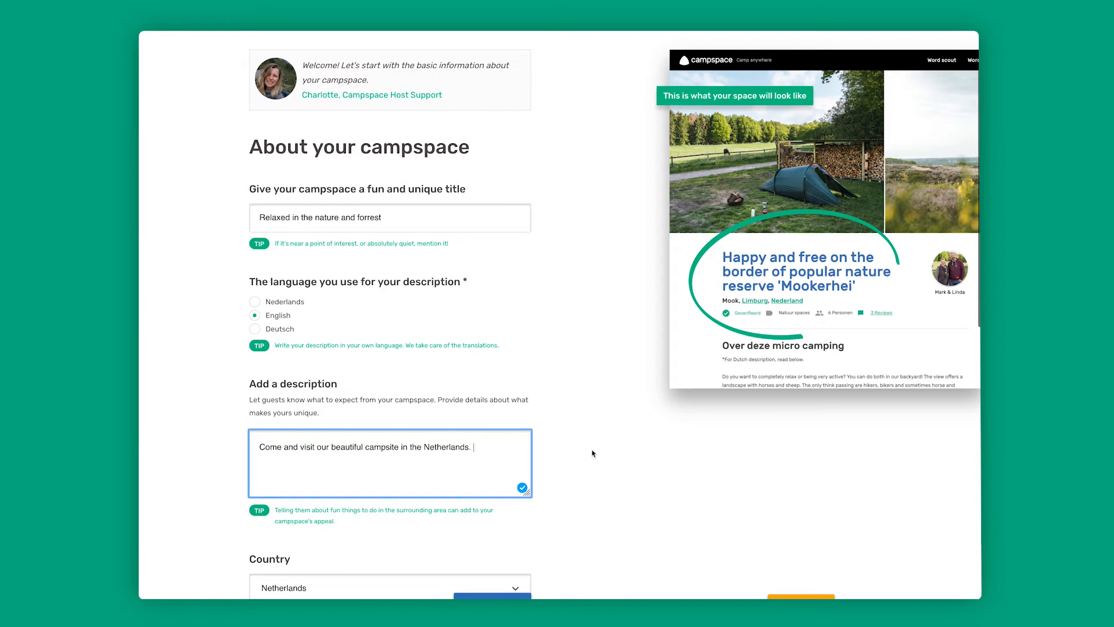
scroll(592, 452, "down", 3)
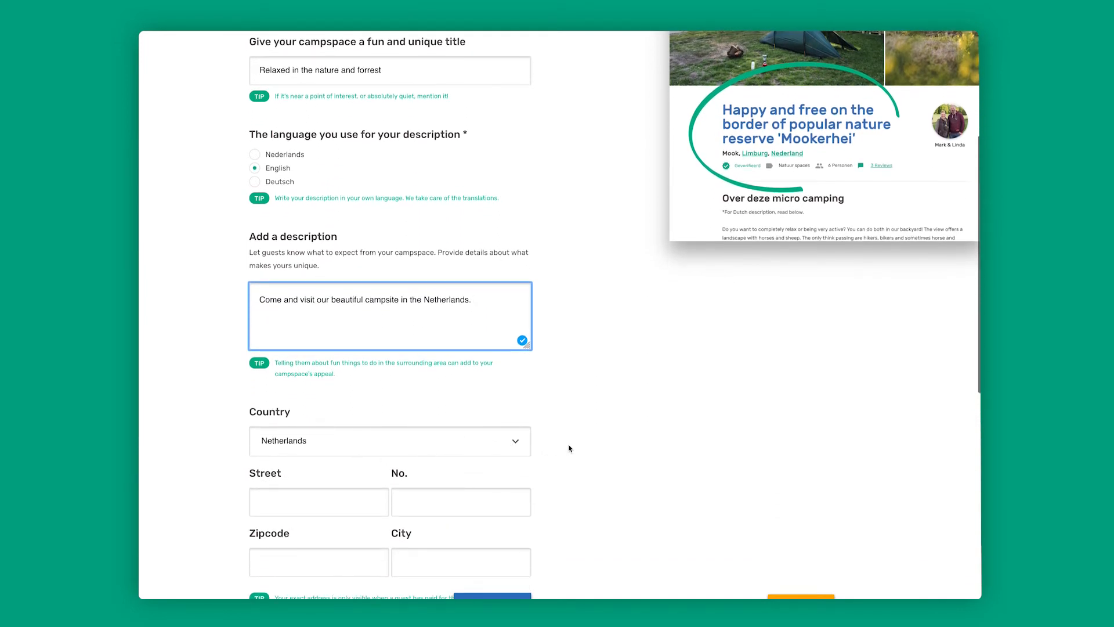
scroll(568, 445, "down", 1)
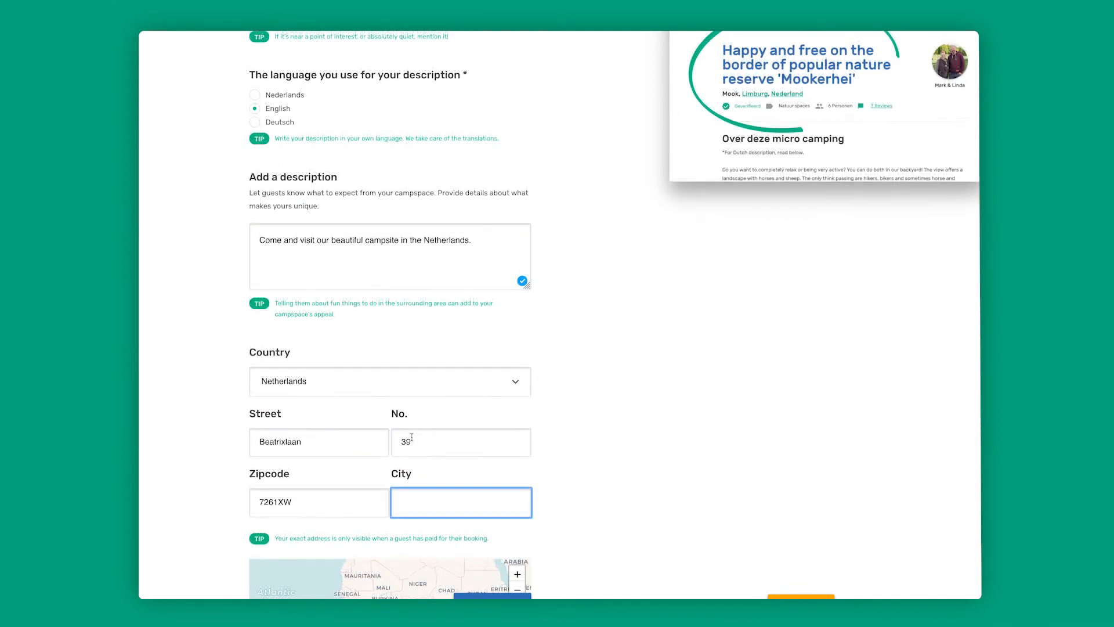
type("Ruurlo")
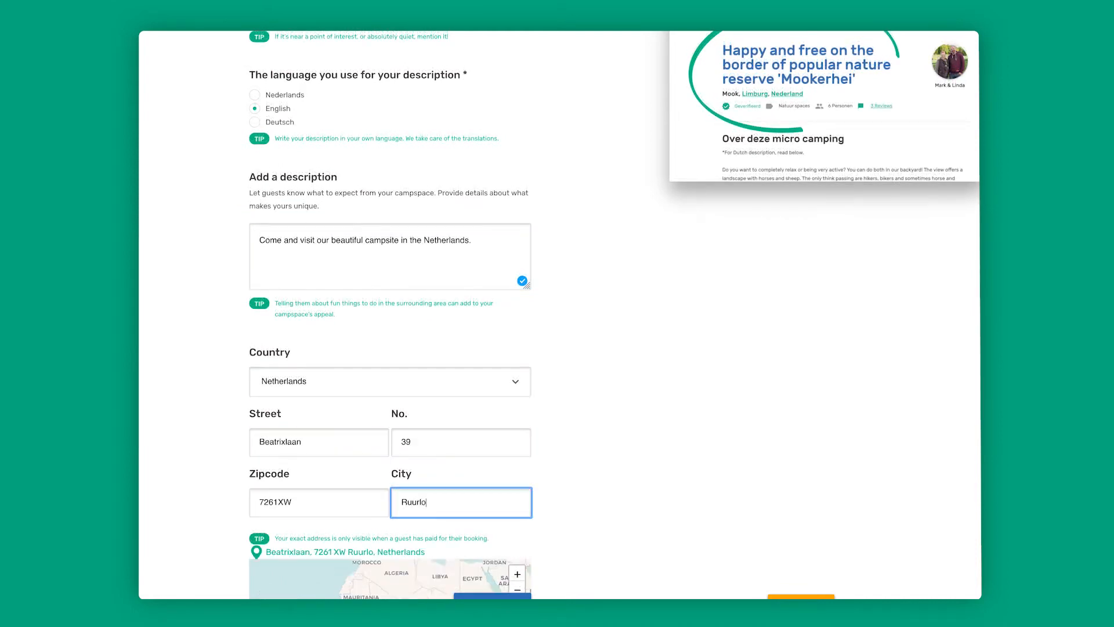
- Mark Forest, Village or city and River, stream or creek as nearby, with amenities Drinking water, Pets allowed, Toilet, Picnic table and Campfire possible
scroll(647, 465, "down", 4)
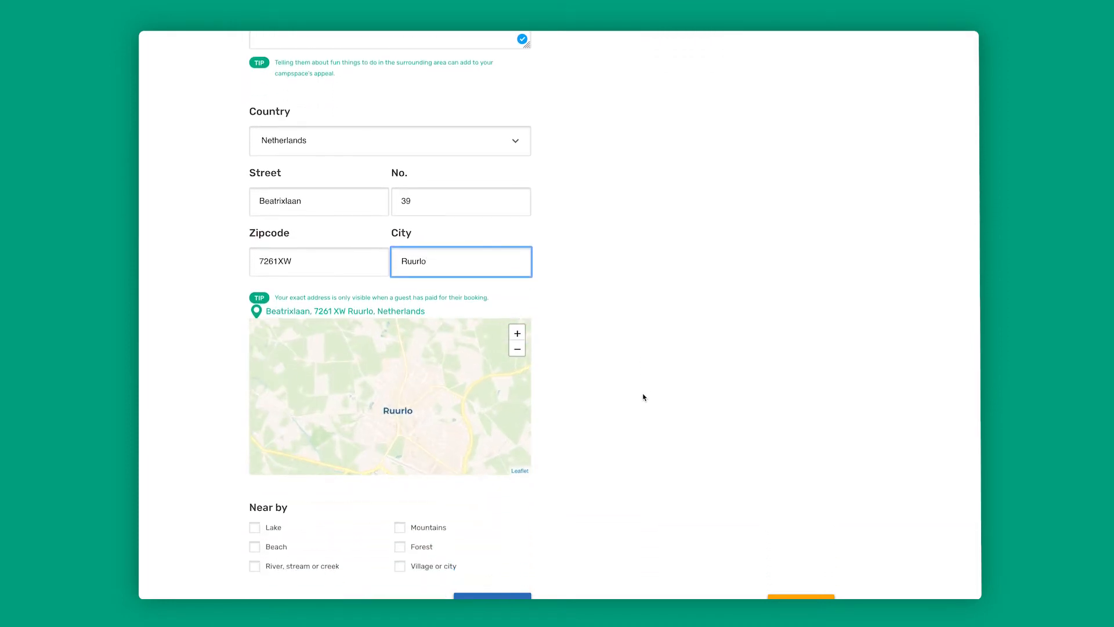
scroll(643, 397, "down", 2)
left_click(400, 419)
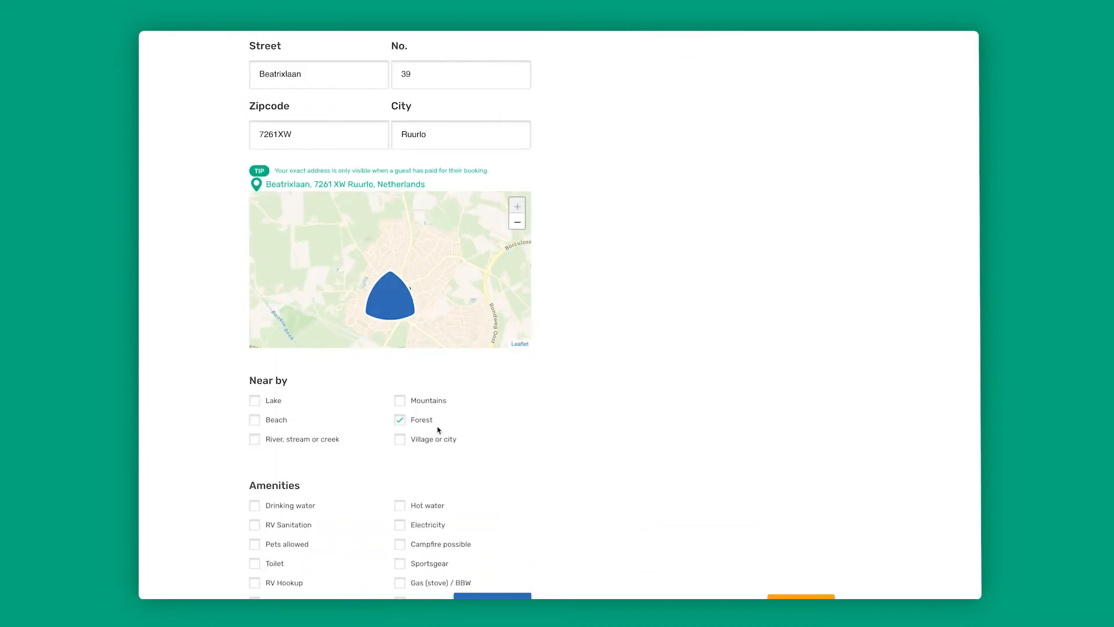
left_click(400, 440)
scroll(512, 431, "down", 2)
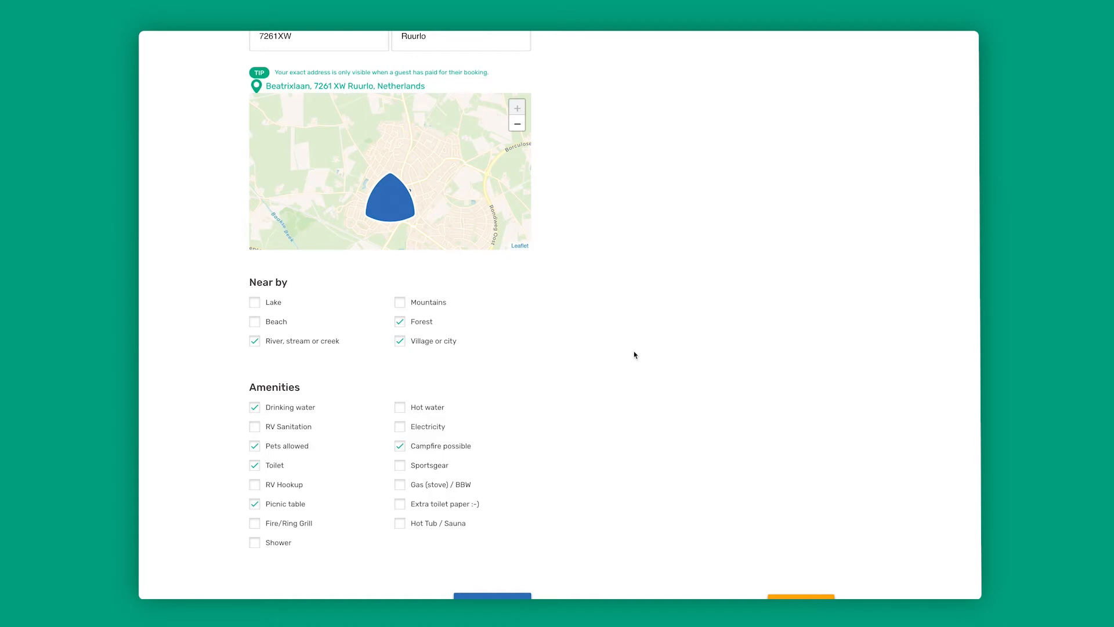
- Check the completed general information and continue to the Pitch type stage
scroll(634, 355, "up", 4)
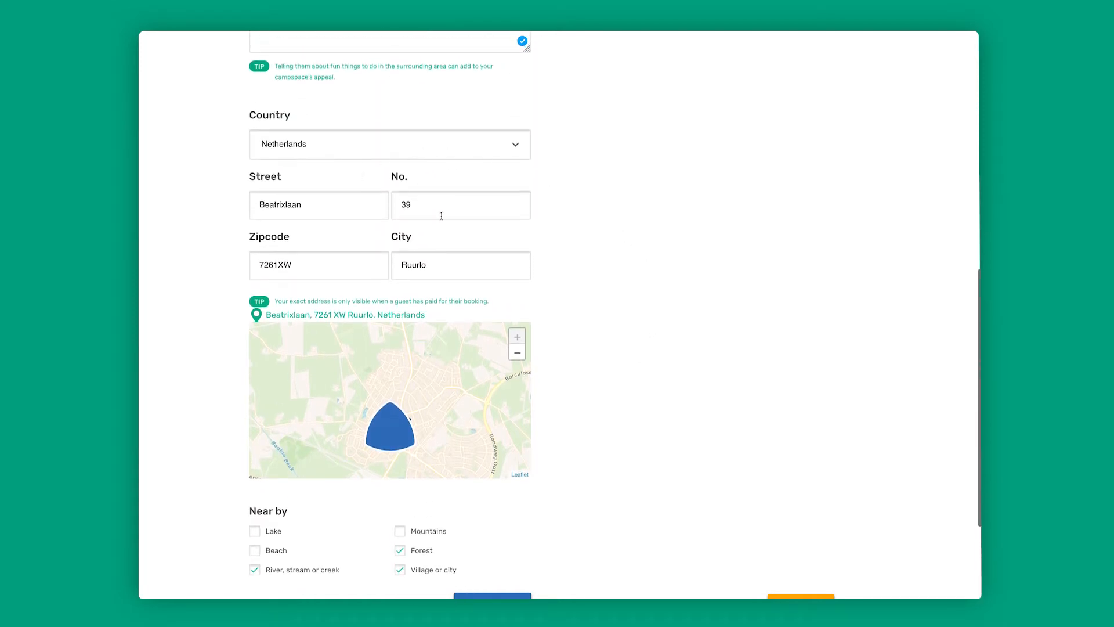
scroll(625, 211, "up", 2)
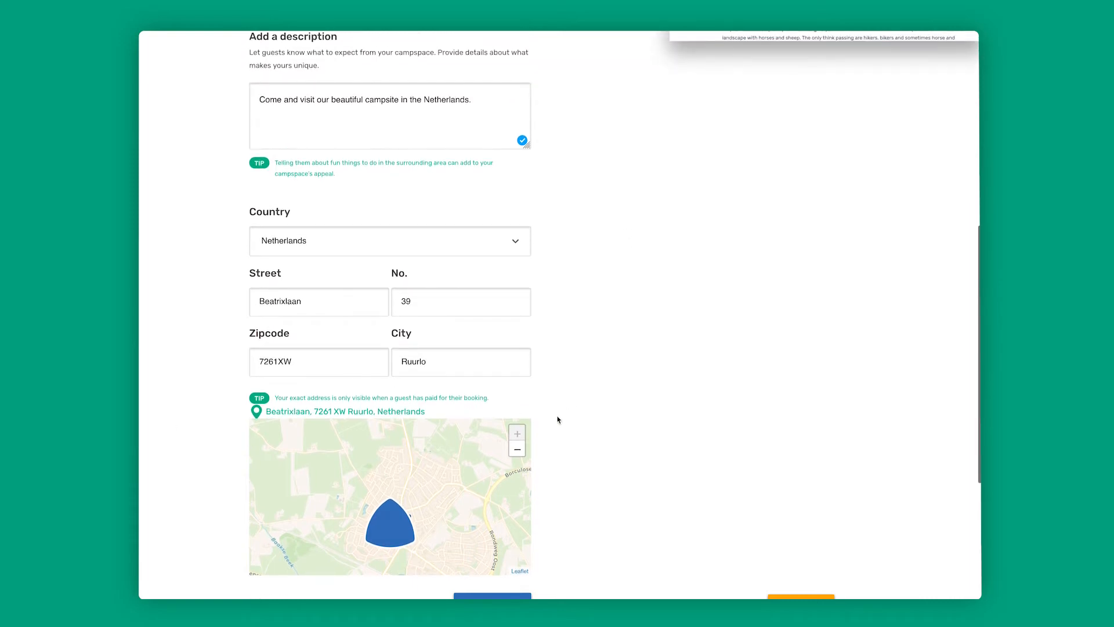
scroll(565, 416, "down", 1)
scroll(549, 453, "down", 4)
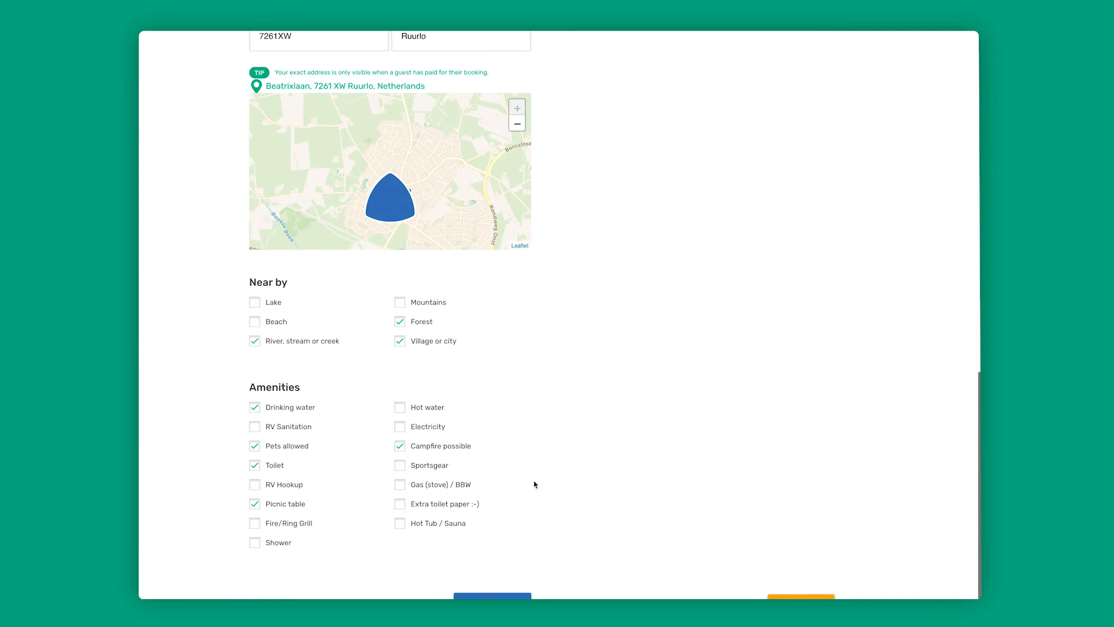
left_click(493, 597)
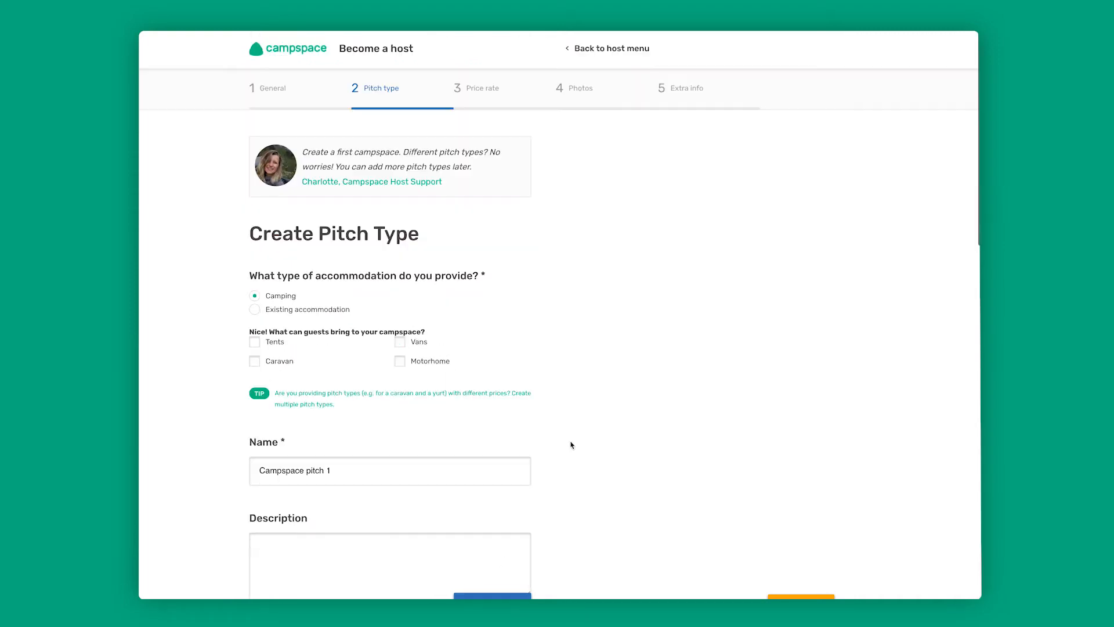
- Name the pitch type "Campspace pitch No 1", allow tents and vans, and describe it as "Quiet place in the Dutch forrest"
scroll(607, 380, "down", 1)
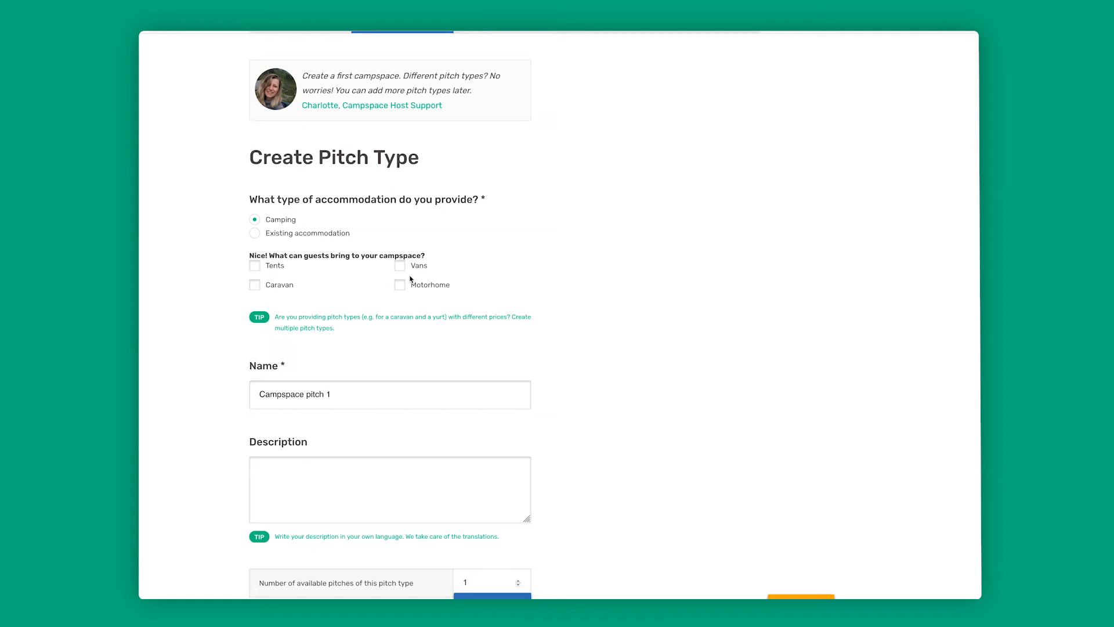
left_click_drag(337, 395, 248, 396)
type("Campspace pitch No 1")
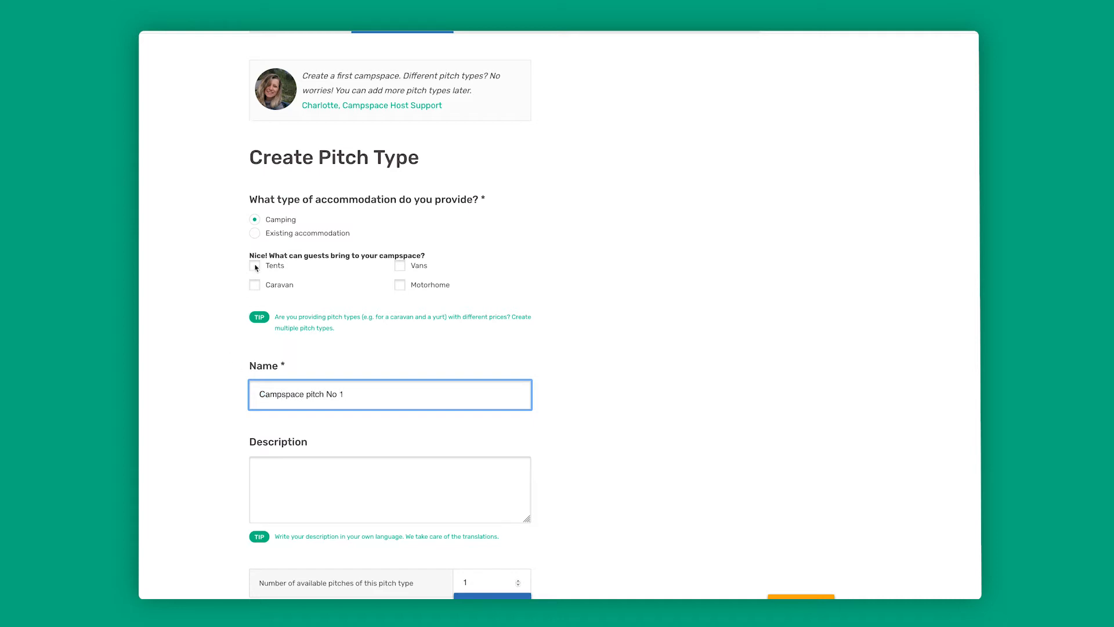
left_click(255, 266)
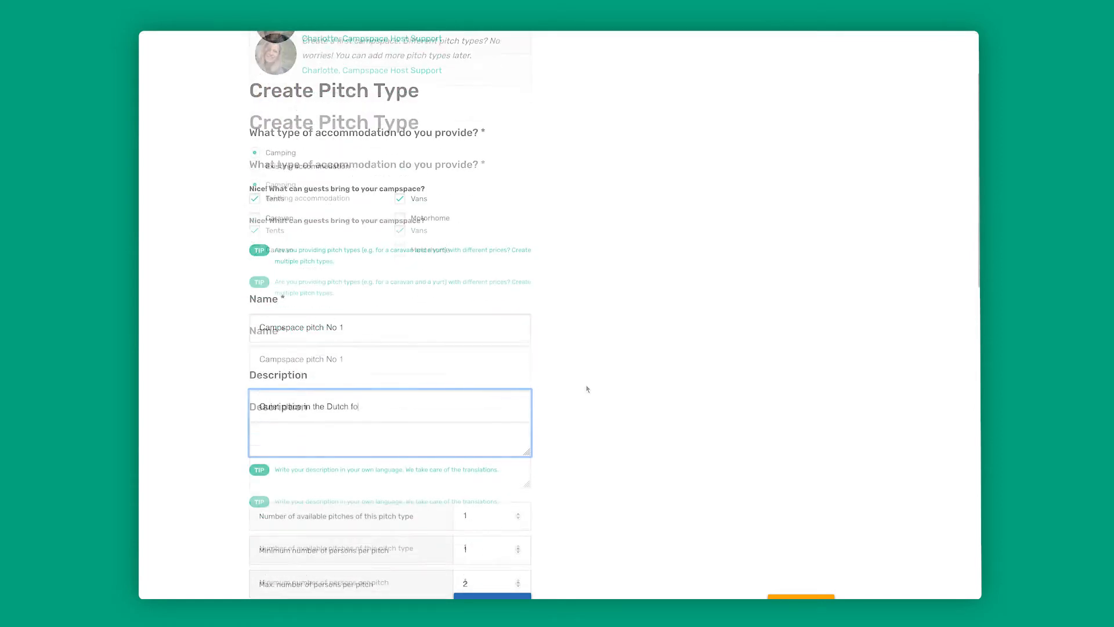
type("rrest")
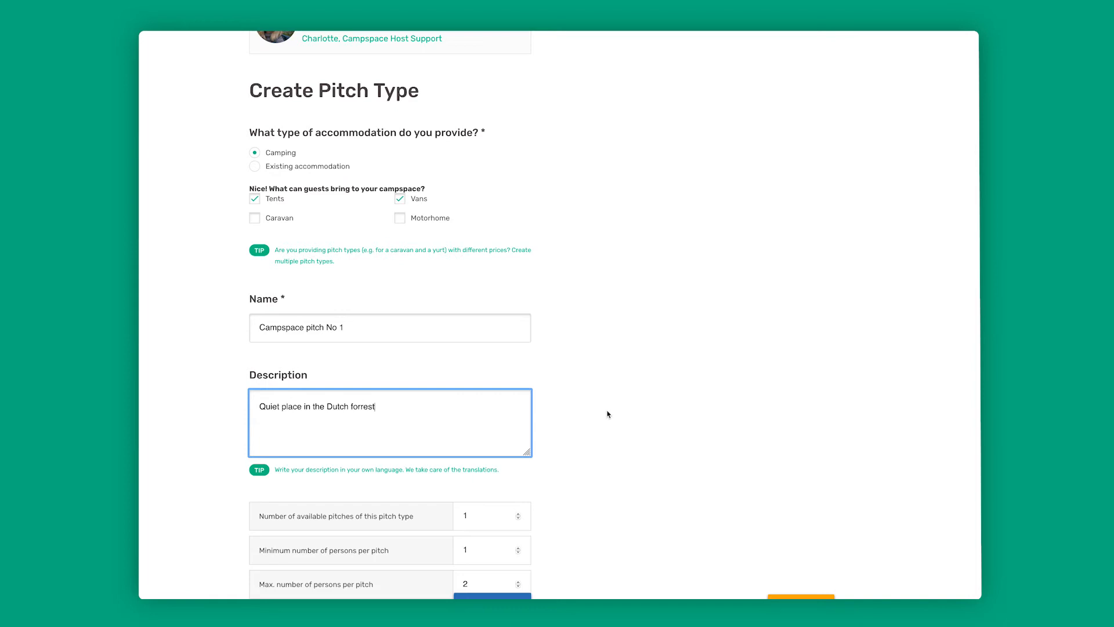
- Set the maximum number of persons per pitch to 4
scroll(652, 427, "down", 3)
scroll(626, 418, "down", 2)
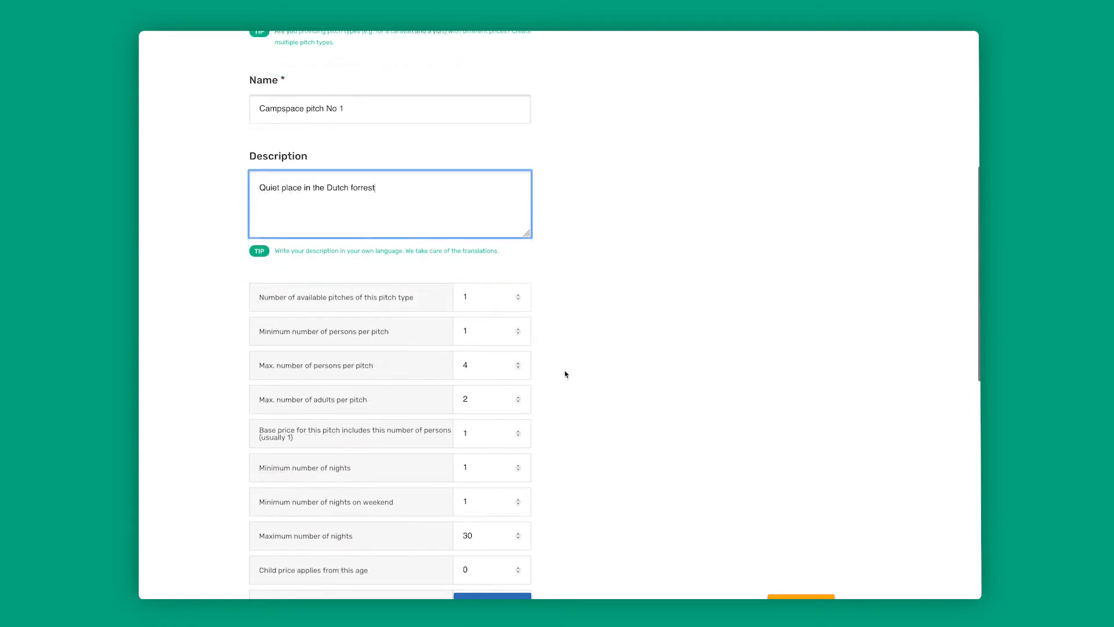
scroll(565, 373, "down", 1)
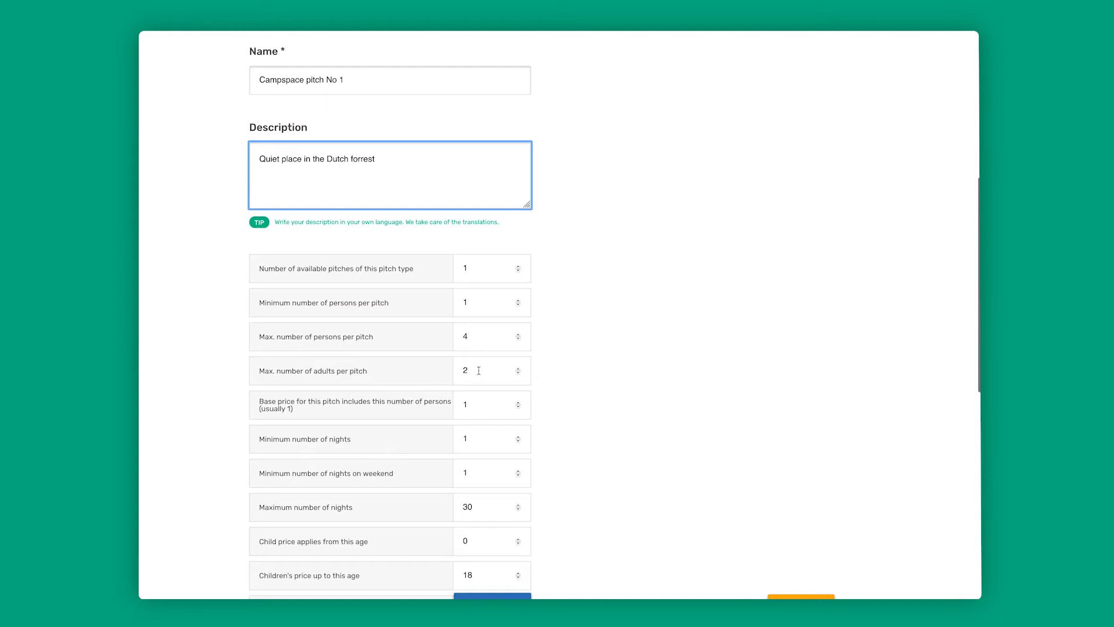
- Set the minimum number of nights on weekends to 2 and the maximum number of nights to 7
scroll(534, 373, "down", 3)
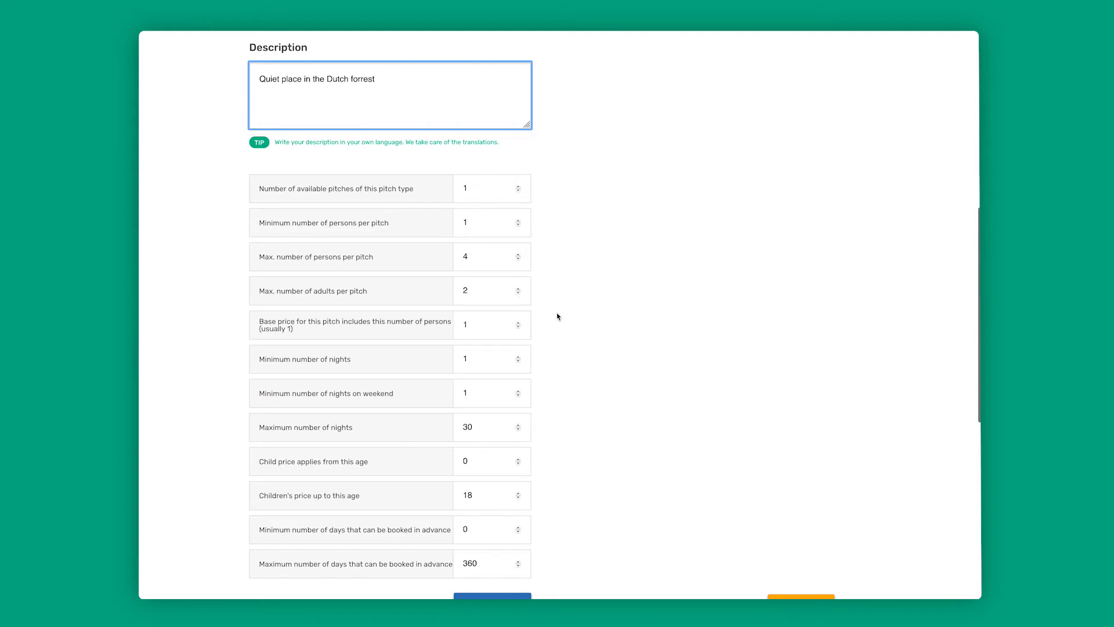
scroll(558, 316, "down", 2)
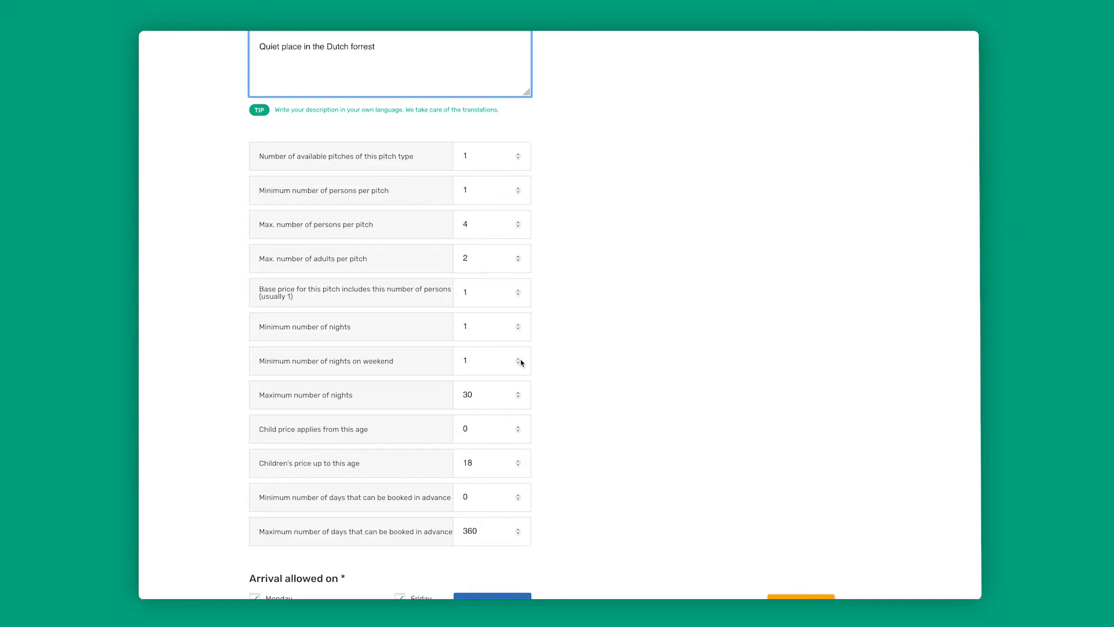
scroll(535, 361, "down", 1)
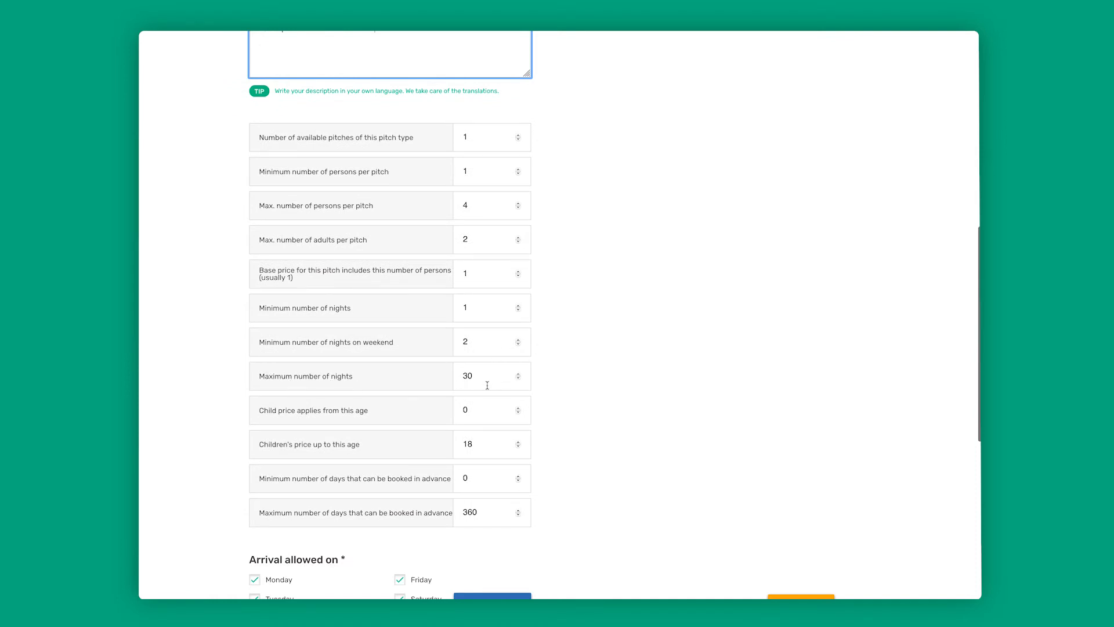
left_click(519, 379)
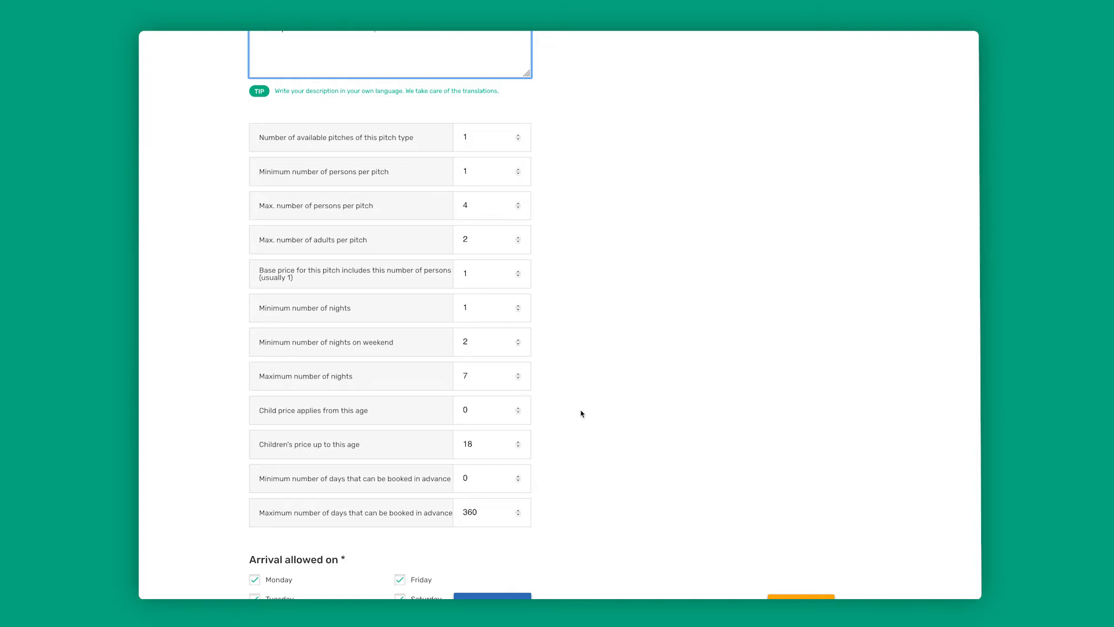
- Make the child price apply from age 1 up to age 16
scroll(578, 416, "down", 1)
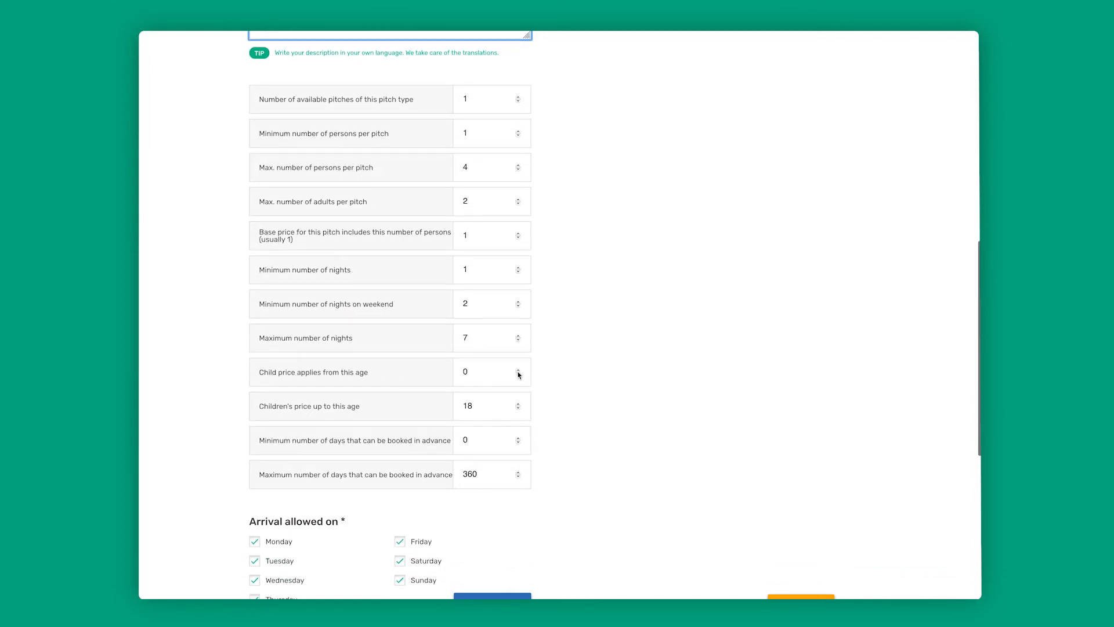
scroll(598, 384, "down", 3)
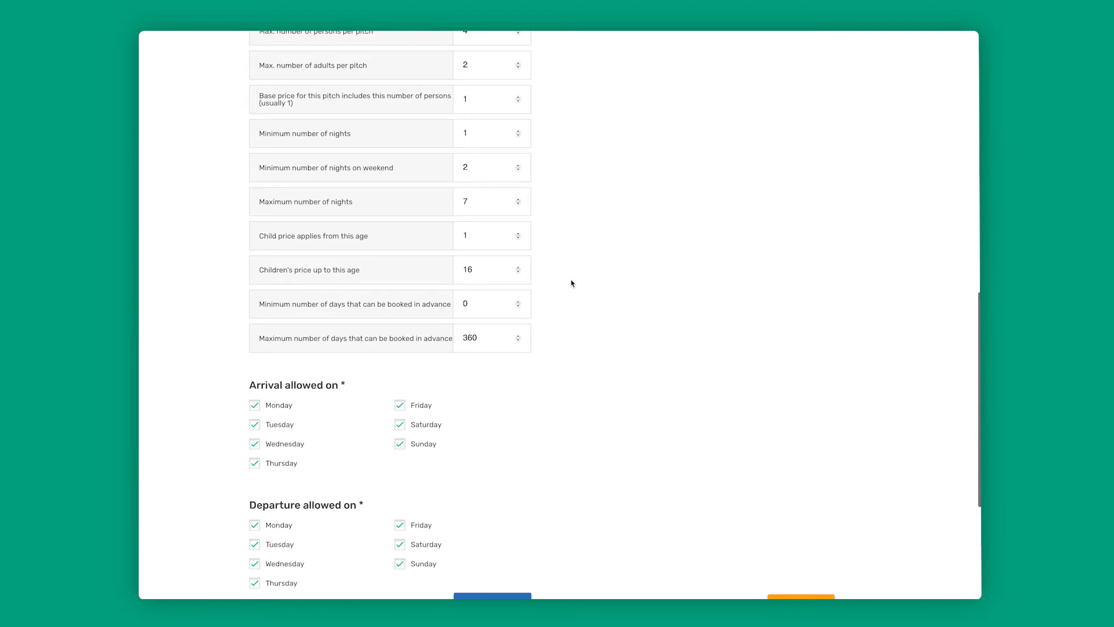
- Select pets allowed, toilet, picnic table, shower and campfire possible as amenities for the pitch type
scroll(572, 283, "down", 1)
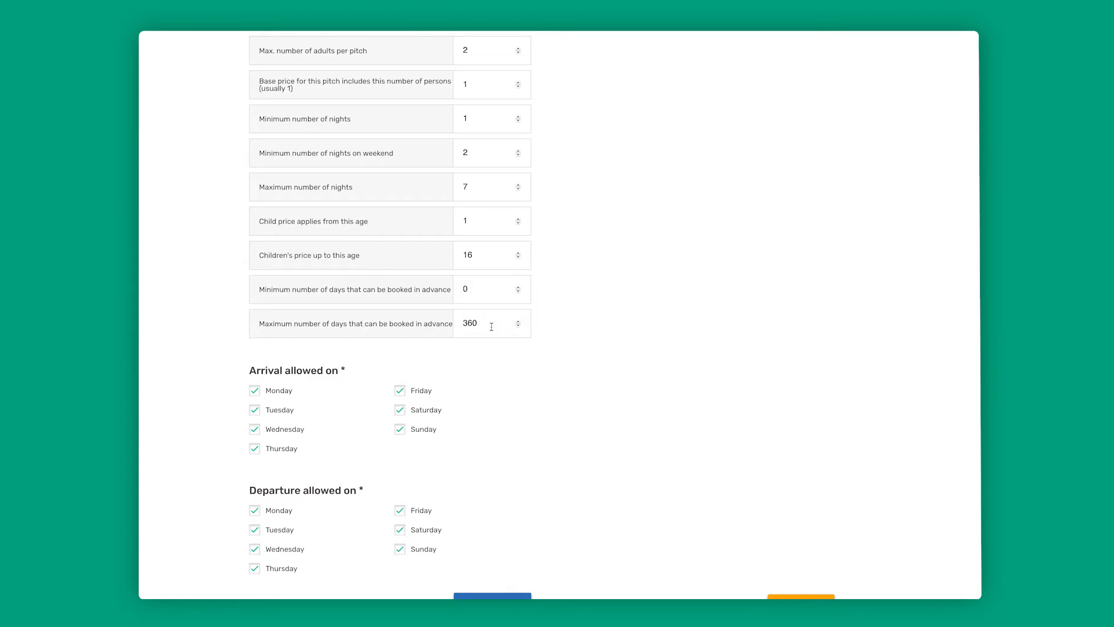
scroll(497, 328, "down", 2)
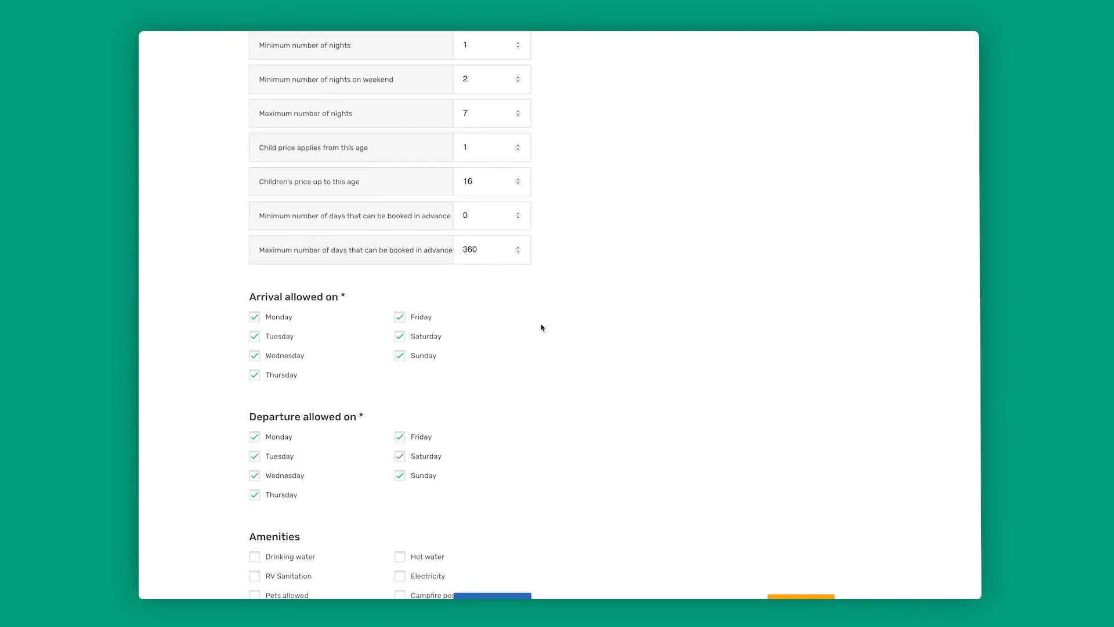
scroll(534, 326, "down", 1)
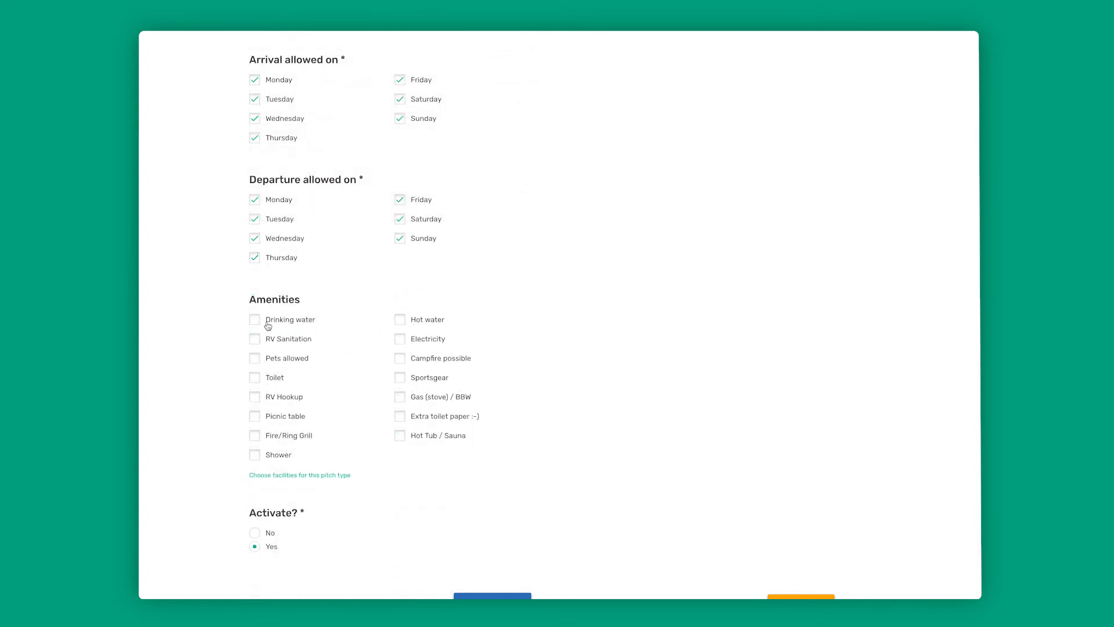
left_click(255, 358)
left_click(256, 378)
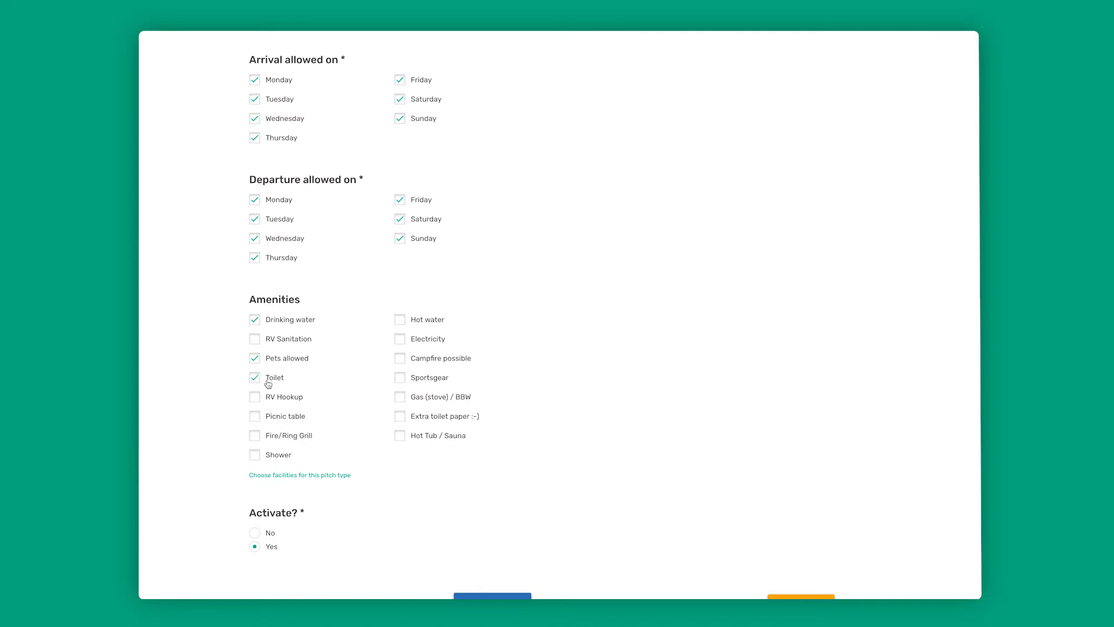
left_click(255, 417)
left_click(256, 454)
left_click(400, 359)
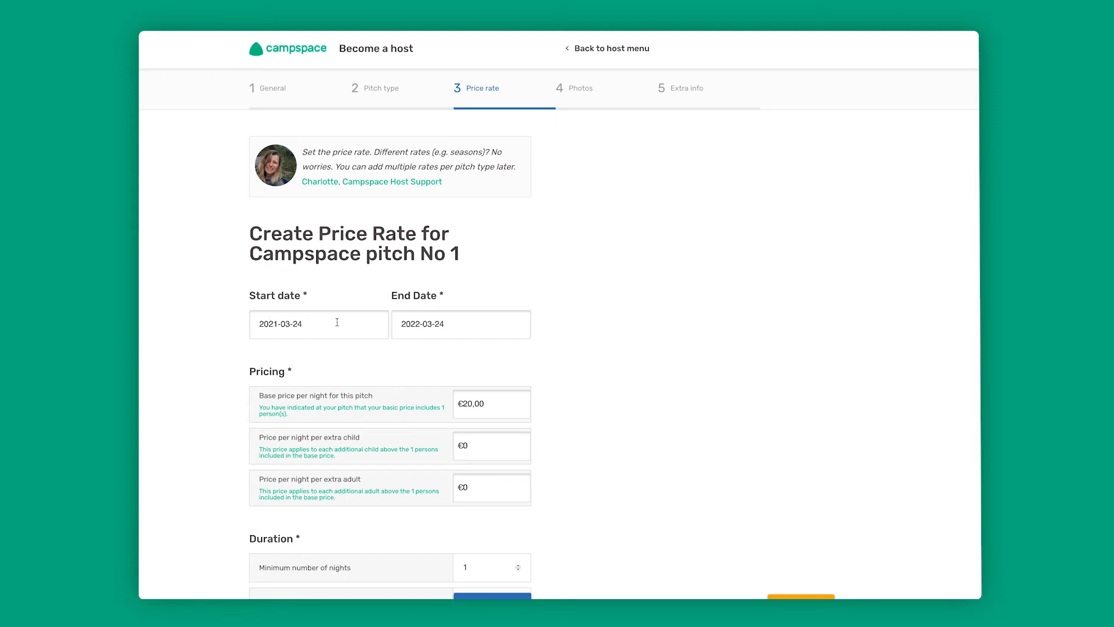
- Set the base price per night to €17,50 and the price per extra child to €2,50
scroll(552, 323, "down", 3)
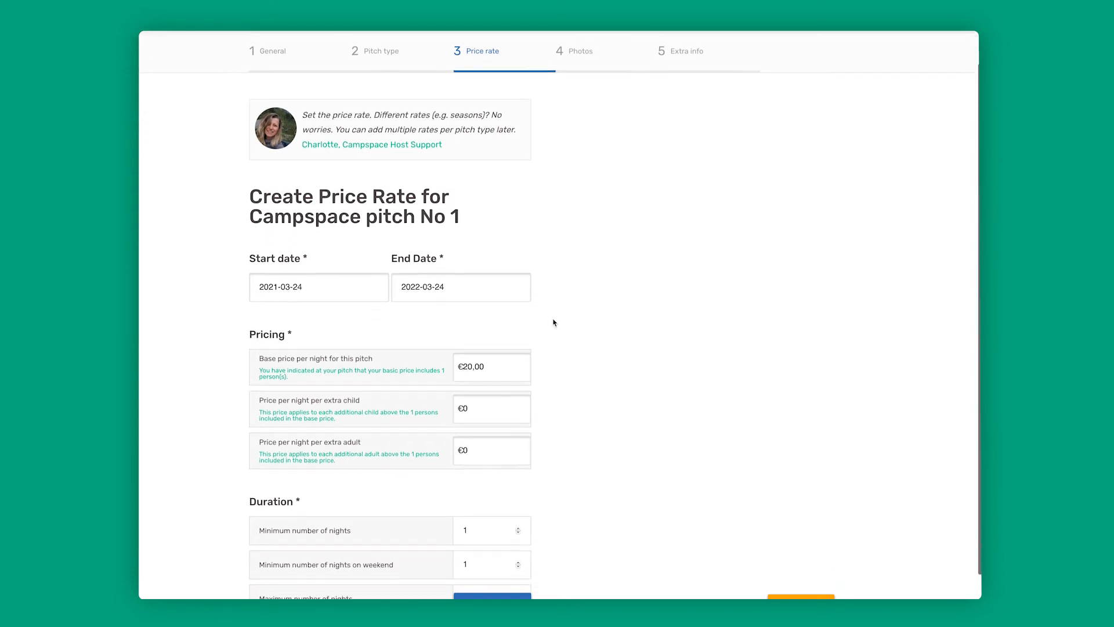
scroll(552, 321, "up", 3)
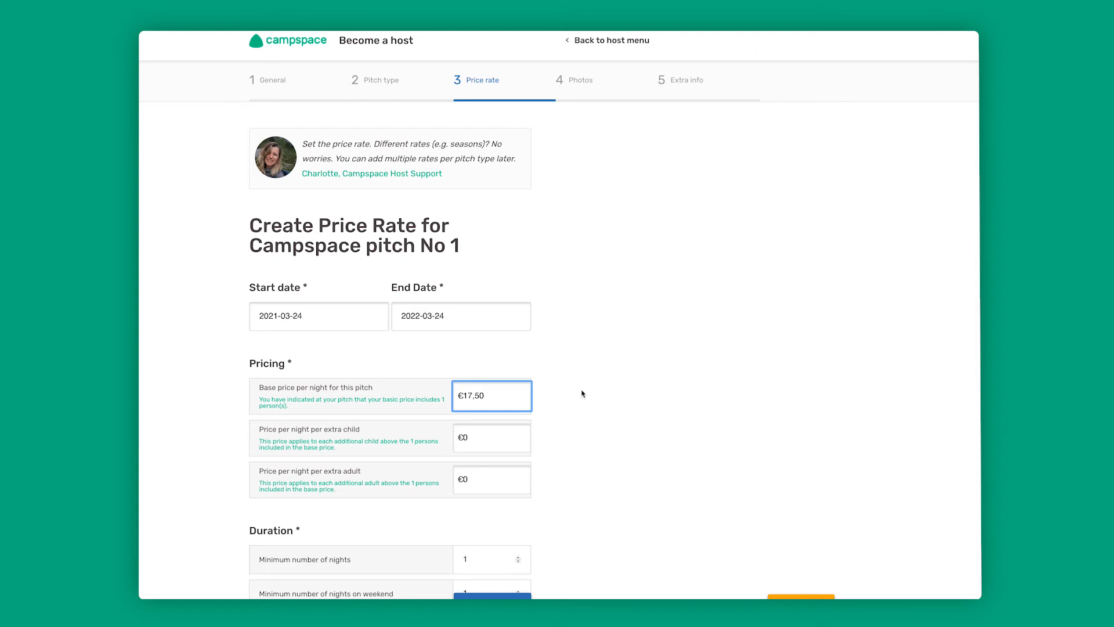
left_click(501, 445)
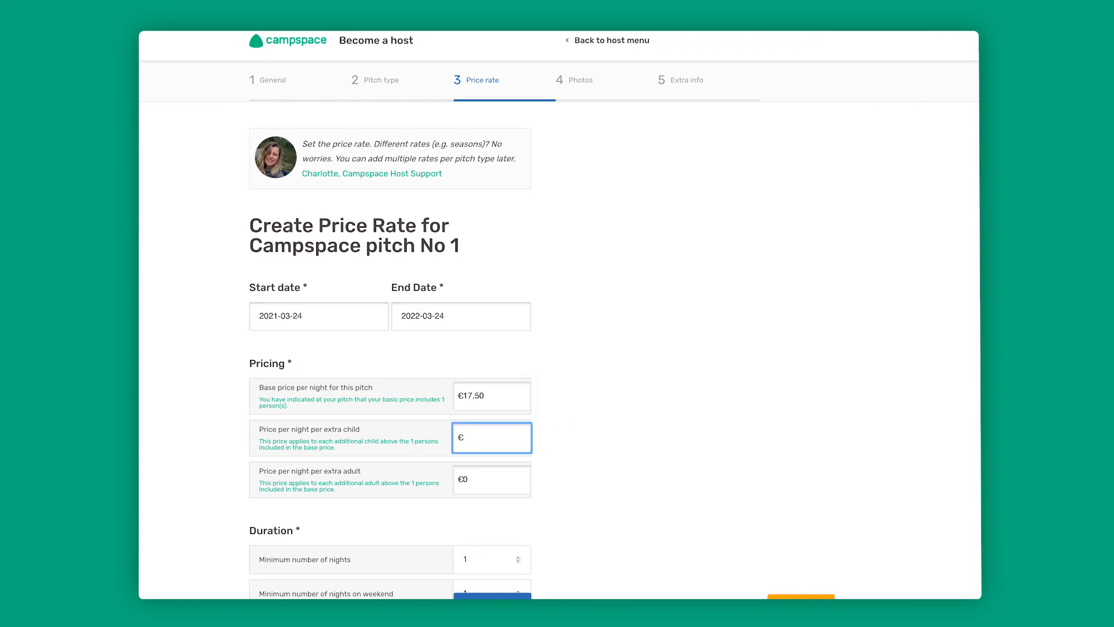
type("2,50")
- Set the price per night per extra adult to €5,00
left_click(484, 481)
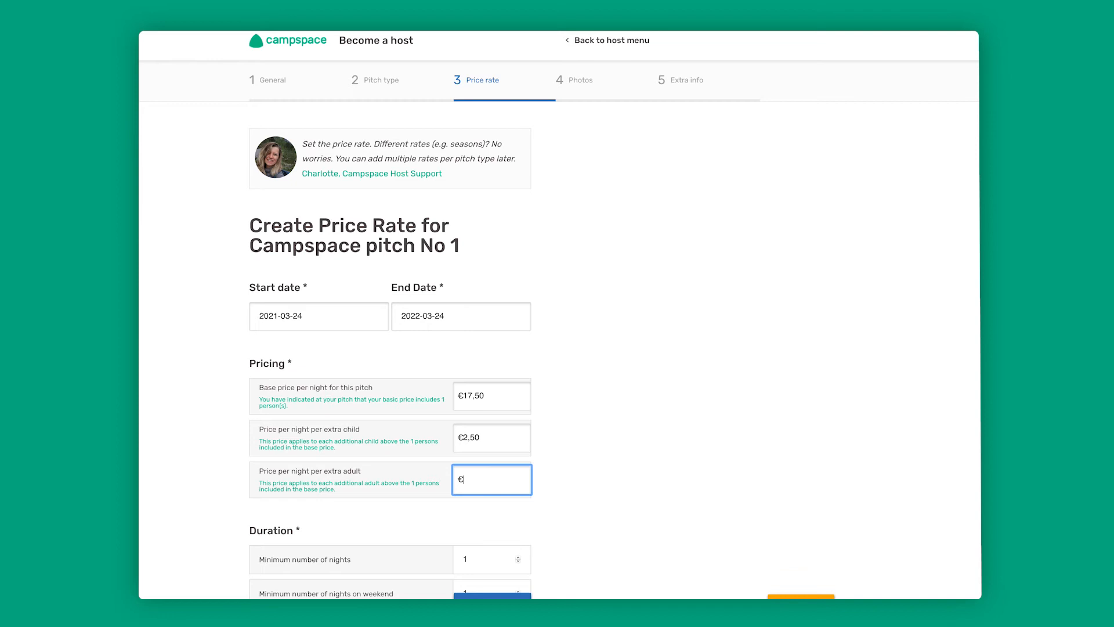
type("5")
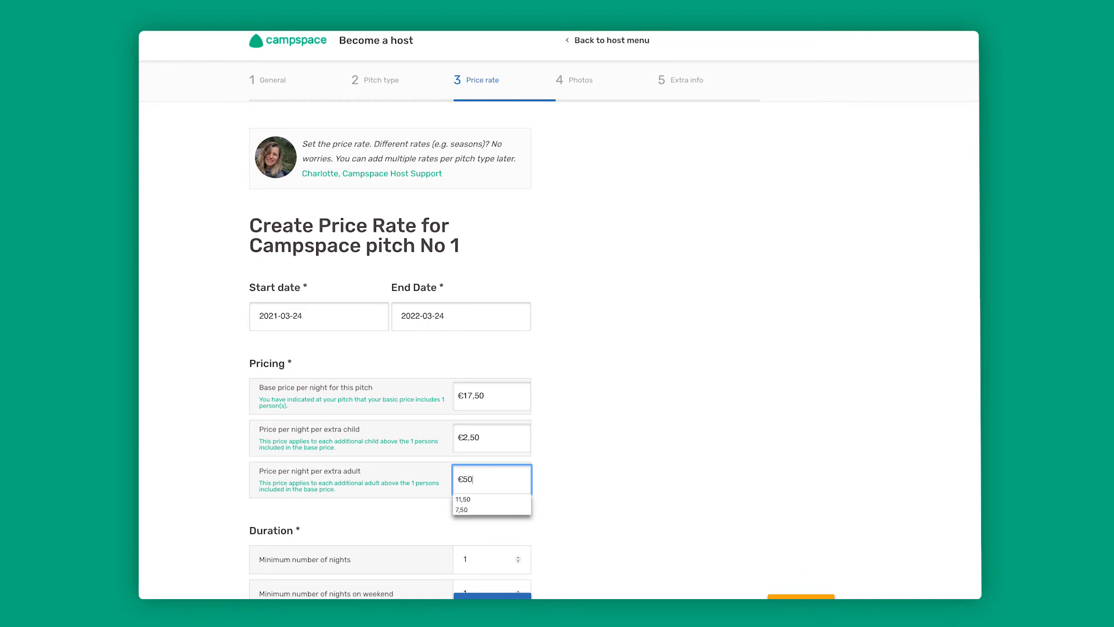
type(",00")
scroll(574, 499, "down", 3)
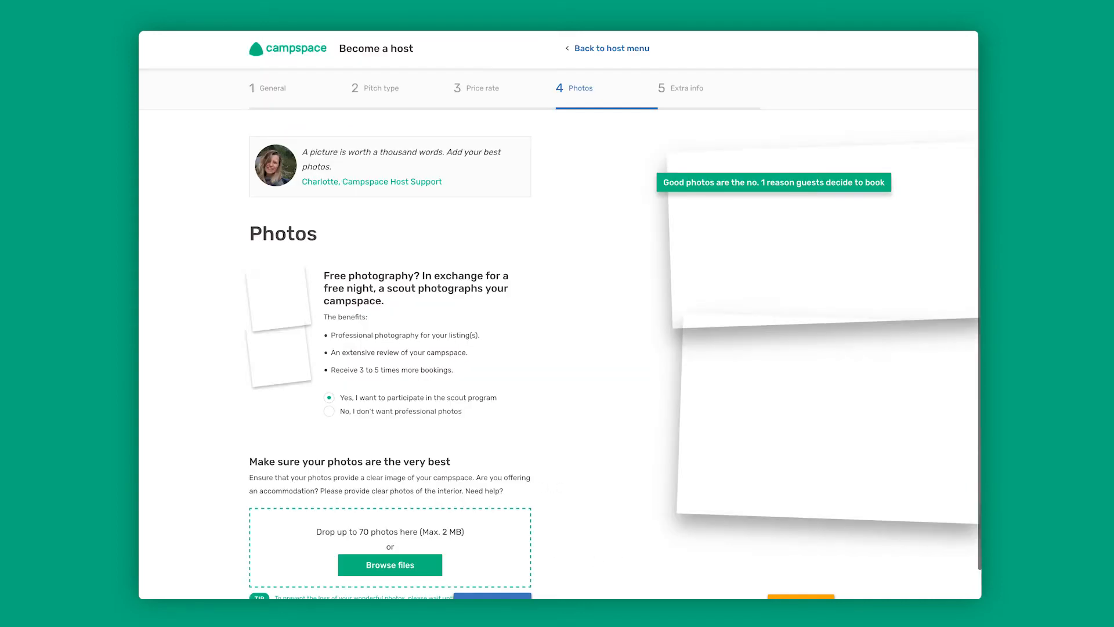
- Upload foto 1.jpeg, foto 2.jpeg and foto algemeen.jpeg from the Desktop as the listing's photos
scroll(568, 348, "down", 1)
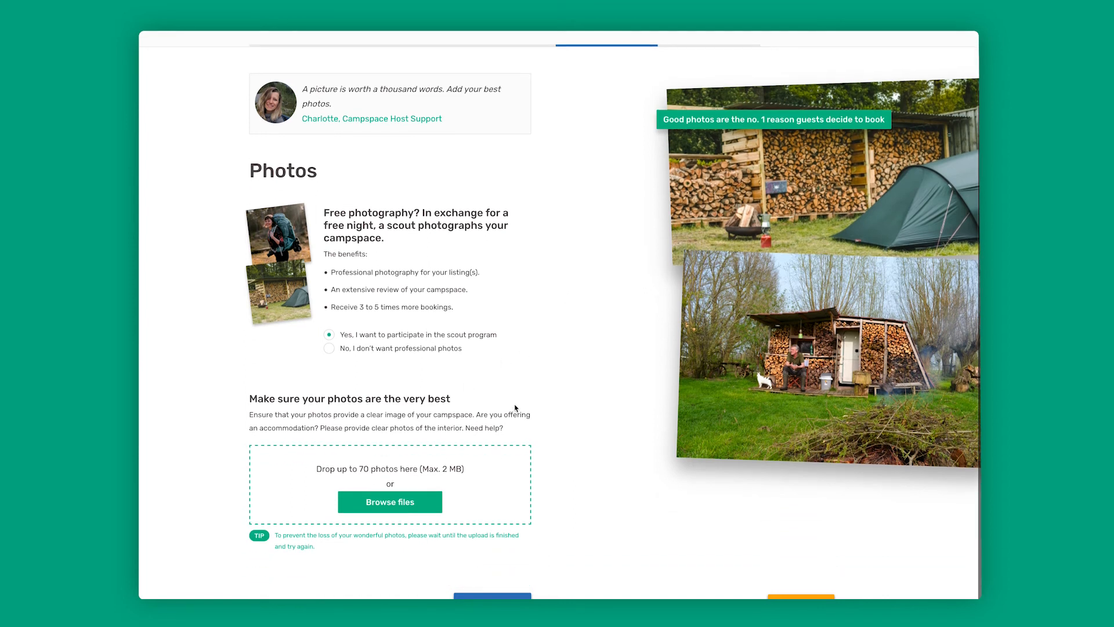
left_click(398, 509)
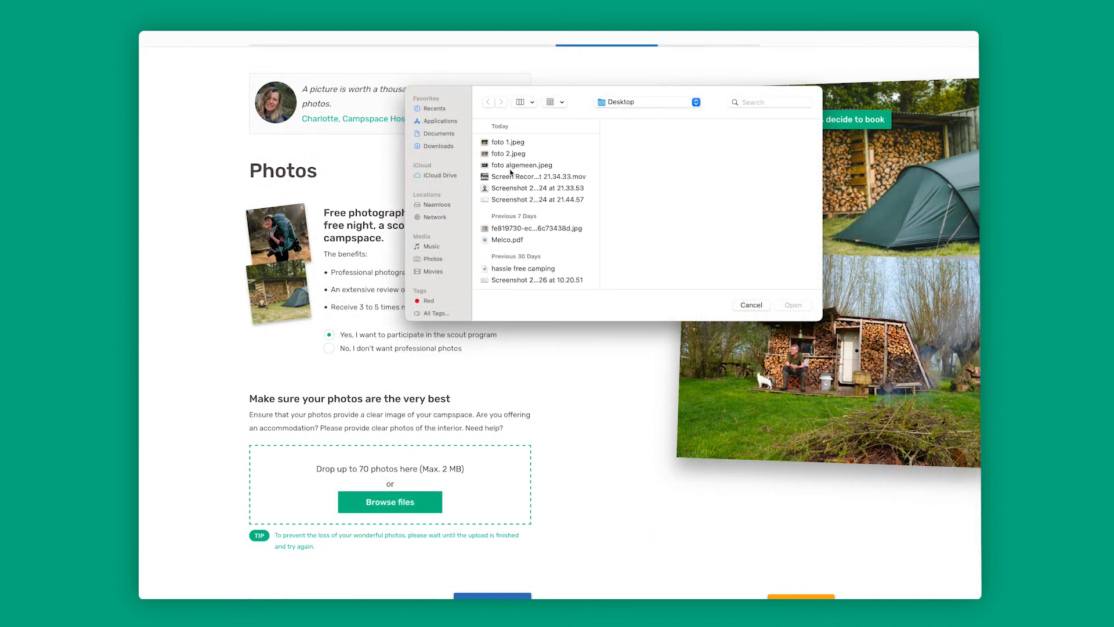
left_click(512, 143)
left_click(515, 155, "shift")
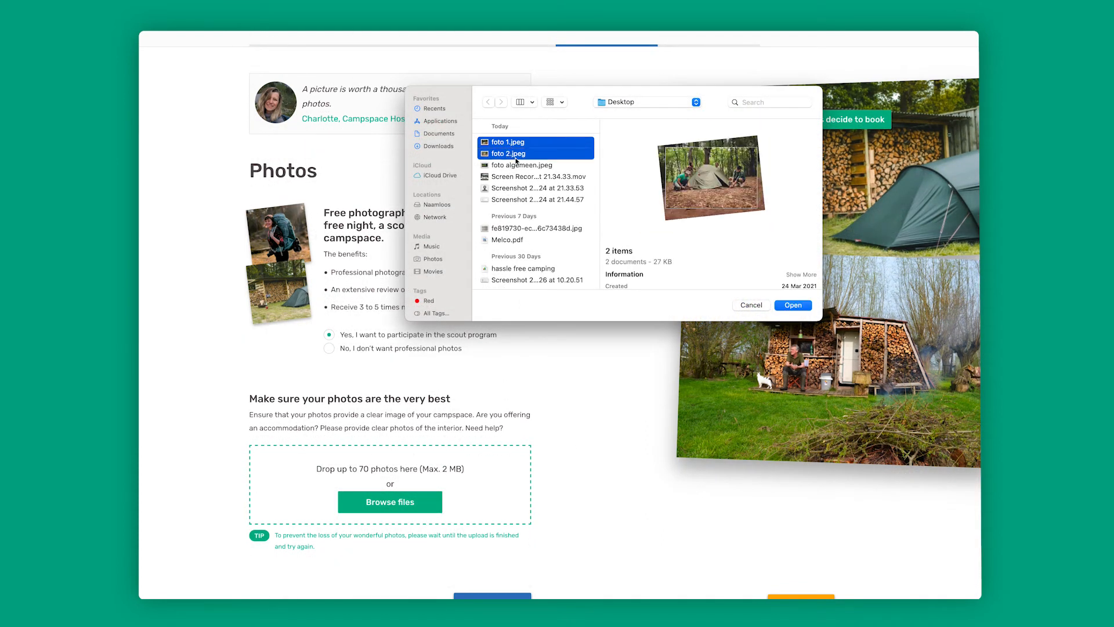
left_click(518, 165, "shift")
left_click(793, 306)
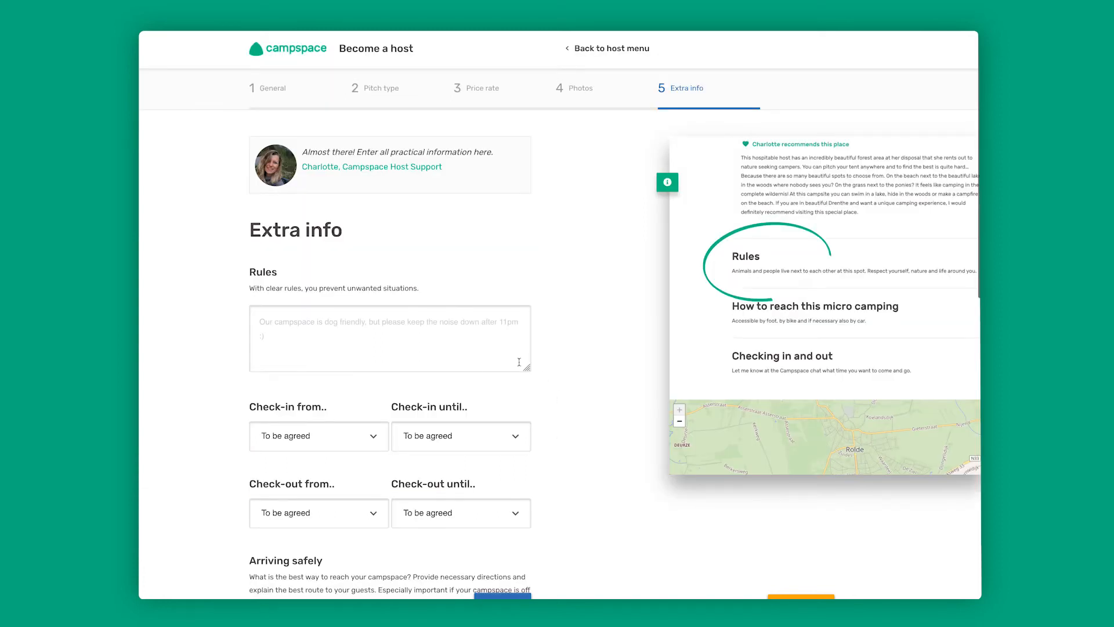
- Enter the rule "No noise after 22:00" and set the check-in start time to 12:00 pm
left_click(287, 318)
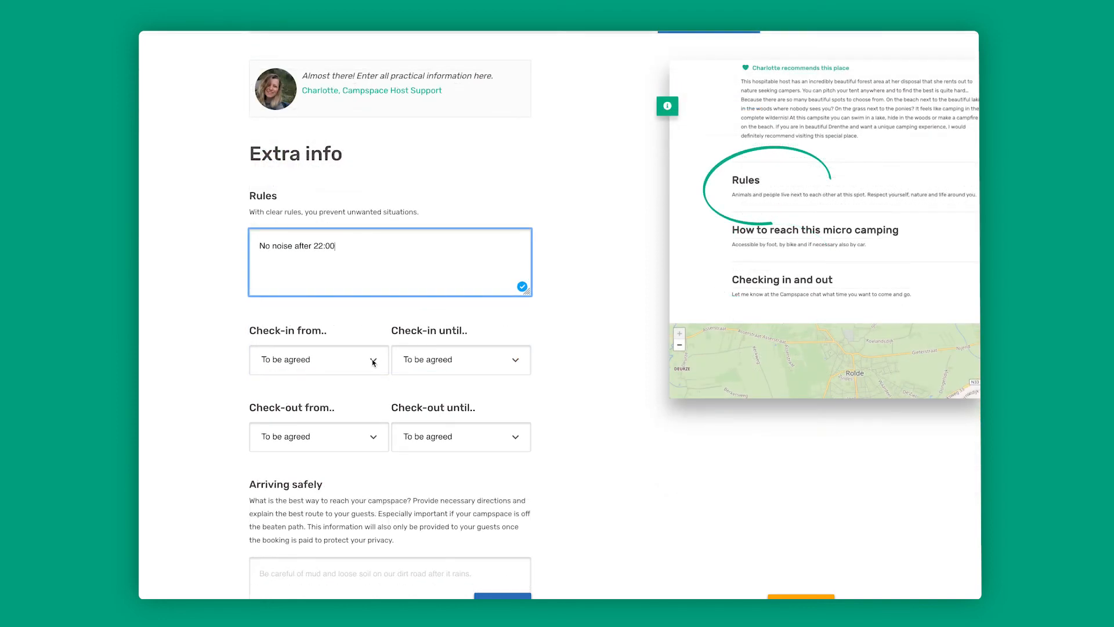
left_click(373, 362)
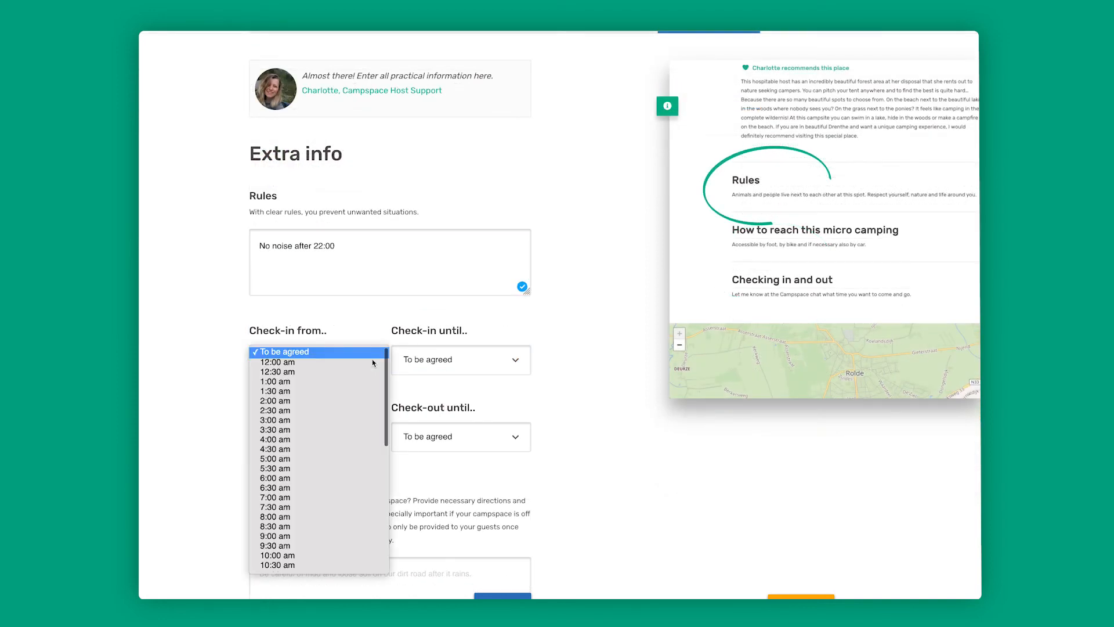
scroll(340, 462, "down", 1)
scroll(340, 461, "down", 5)
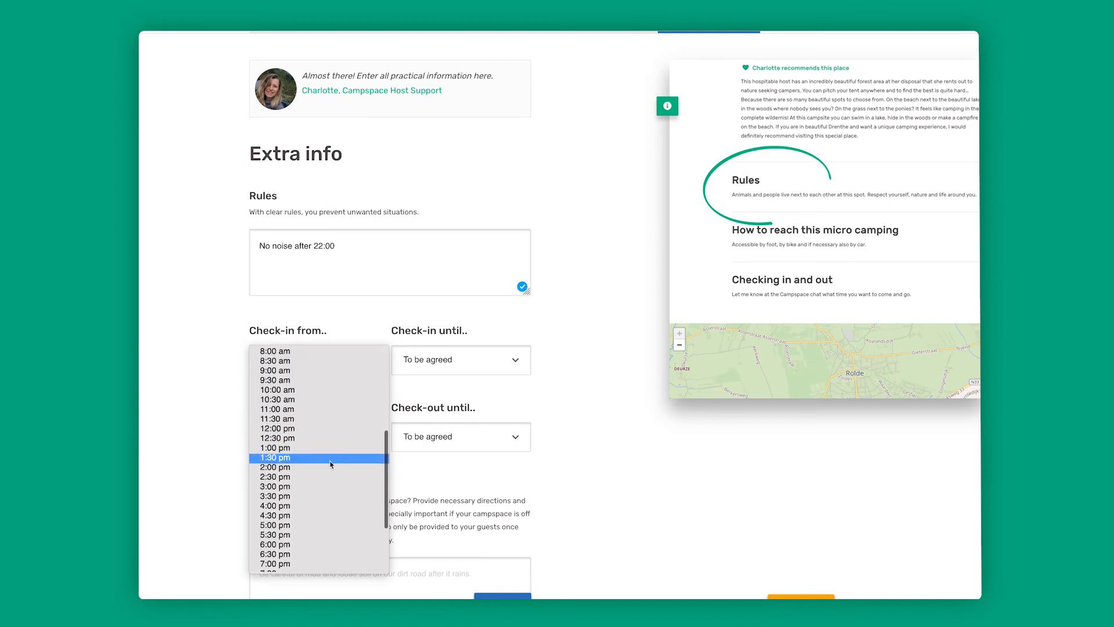
left_click(296, 430)
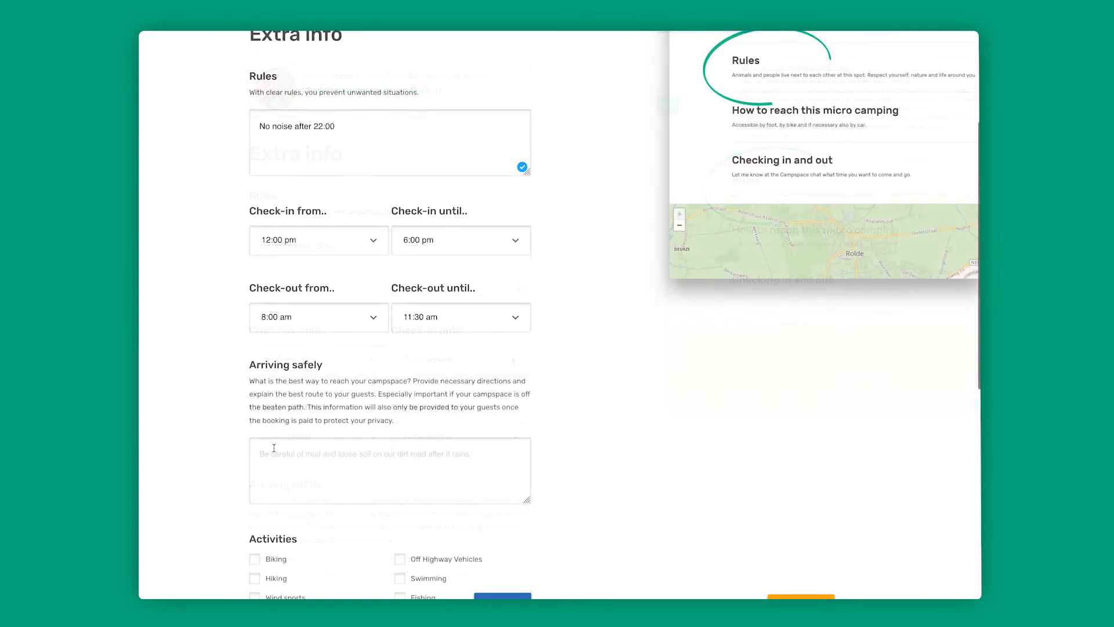
- Add the arrival note "Please close the gate after arrival" and select hiking, horseback riding, swimming, fishing and sightseeing as activities
left_click(274, 448)
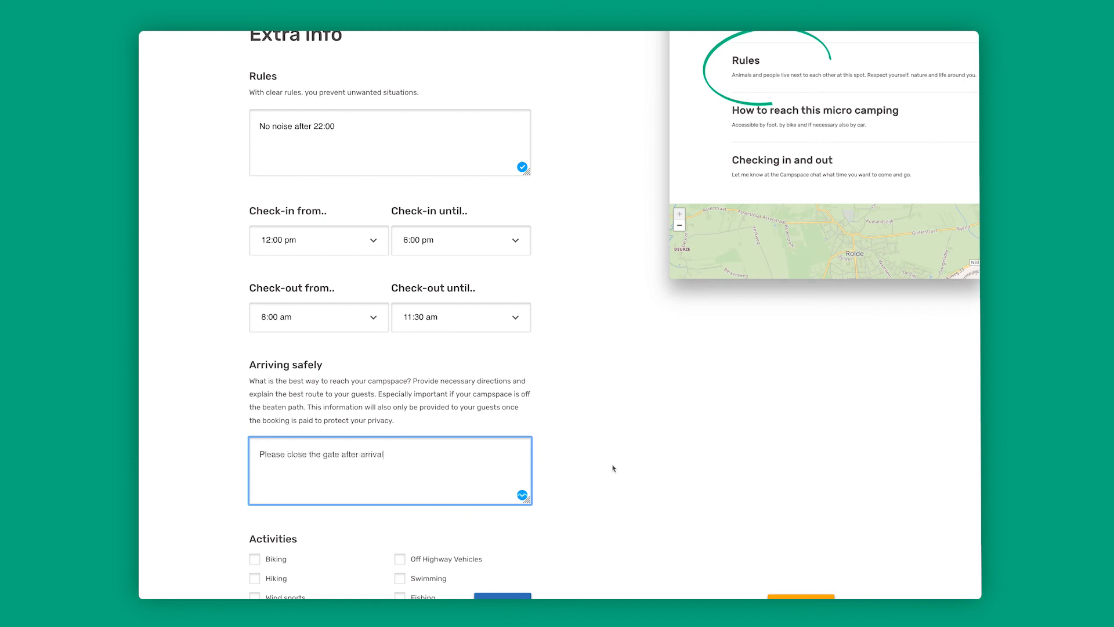
scroll(612, 467, "down", 4)
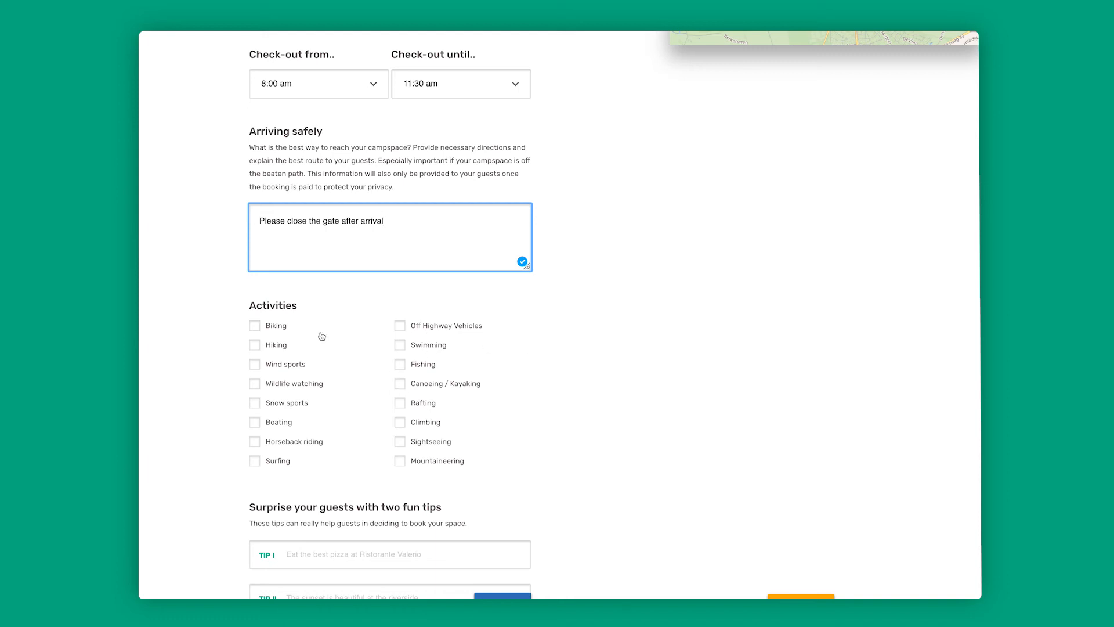
left_click(256, 346)
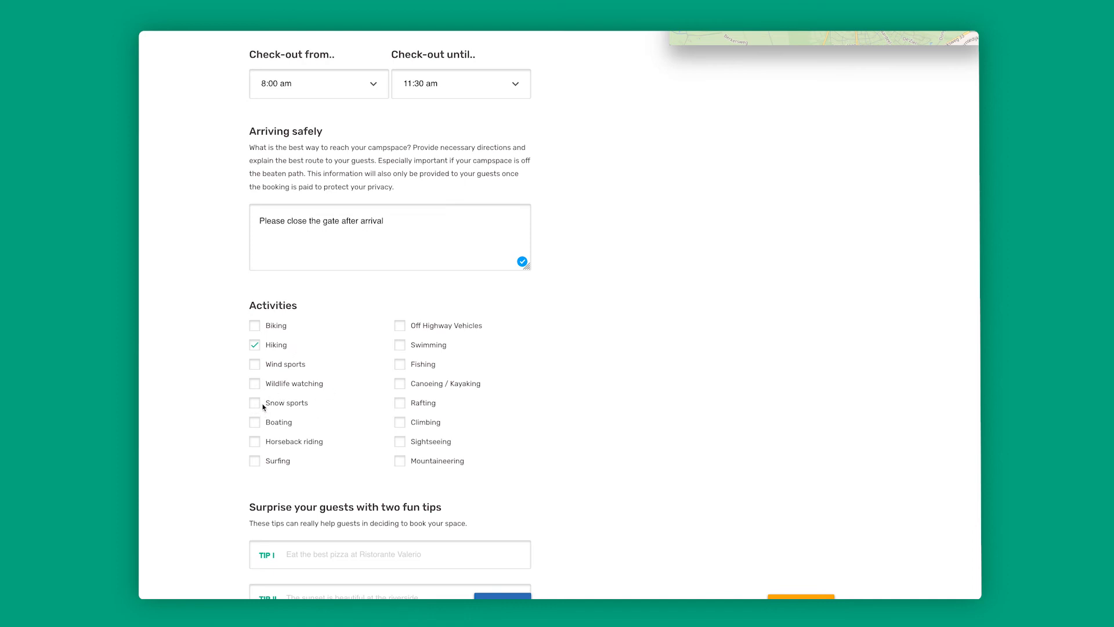
left_click(257, 443)
left_click(401, 346)
left_click(400, 441)
- Add the guest tips "Enjoy the nature" and "Switch of your phone as often as possible", and publish the listing
scroll(464, 447, "down", 2)
left_click(332, 438)
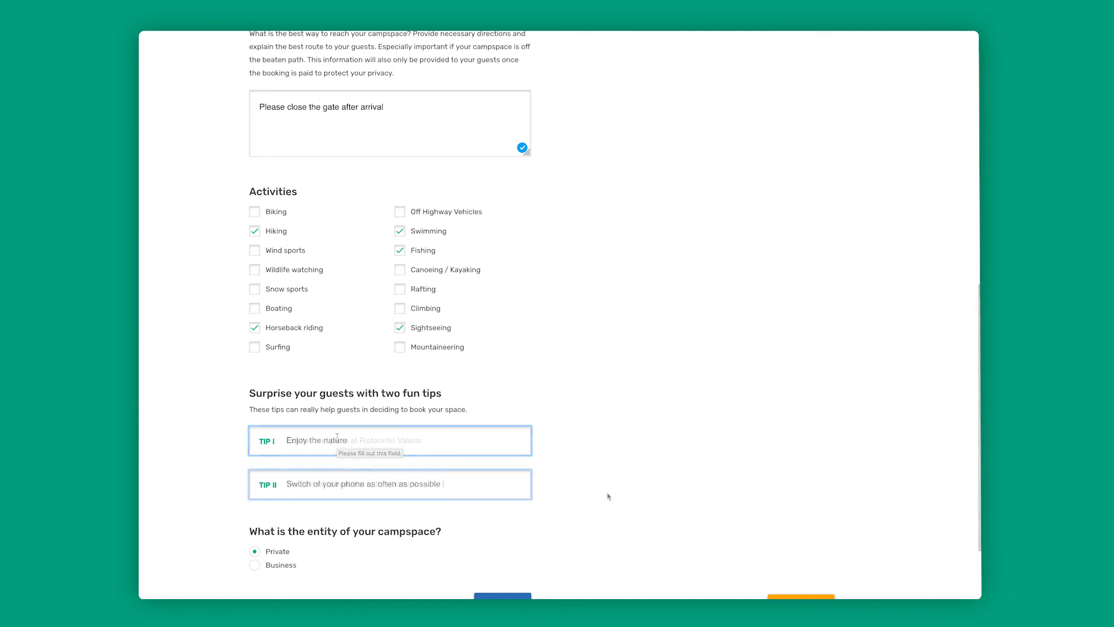
scroll(608, 496, "down", 1)
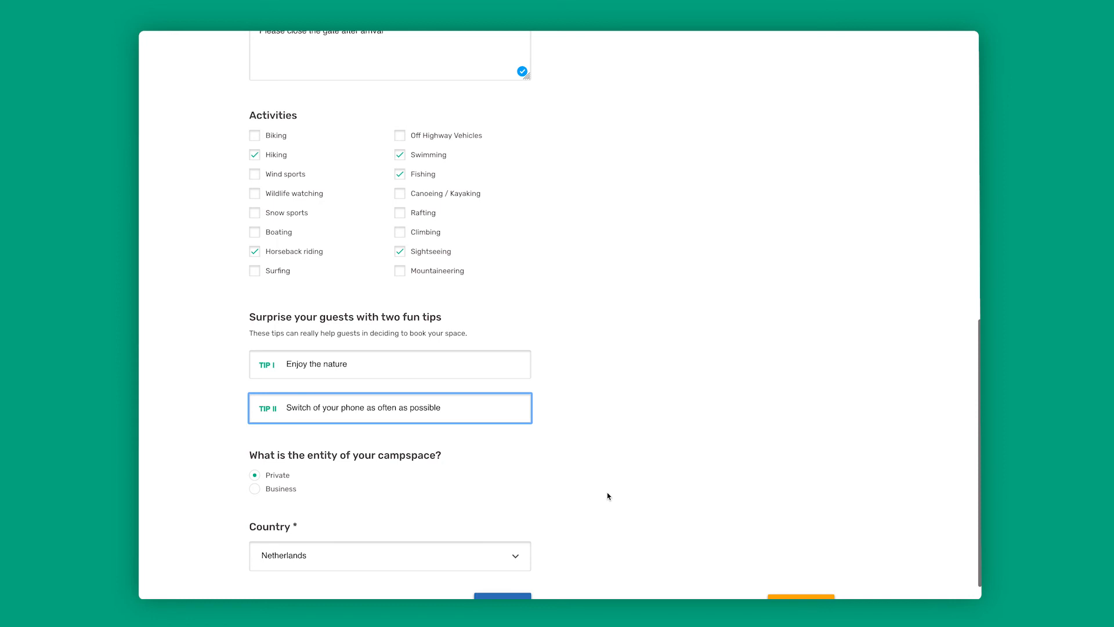
scroll(607, 496, "down", 1)
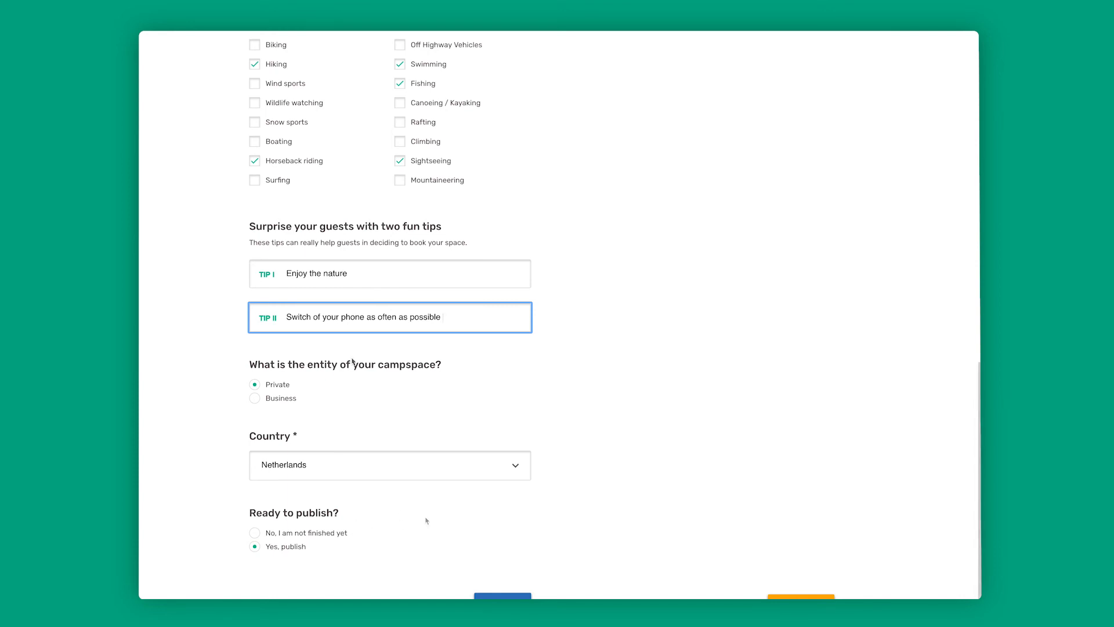
left_click(502, 596)
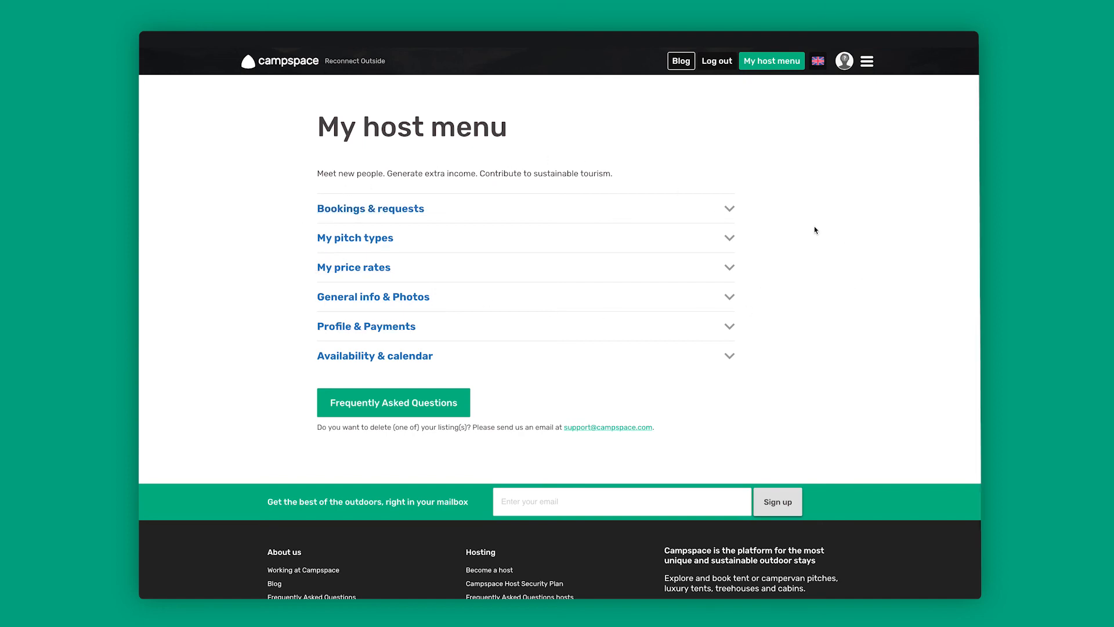
- Look through the bookings and requests and the price rates in the host menu
left_click(730, 211)
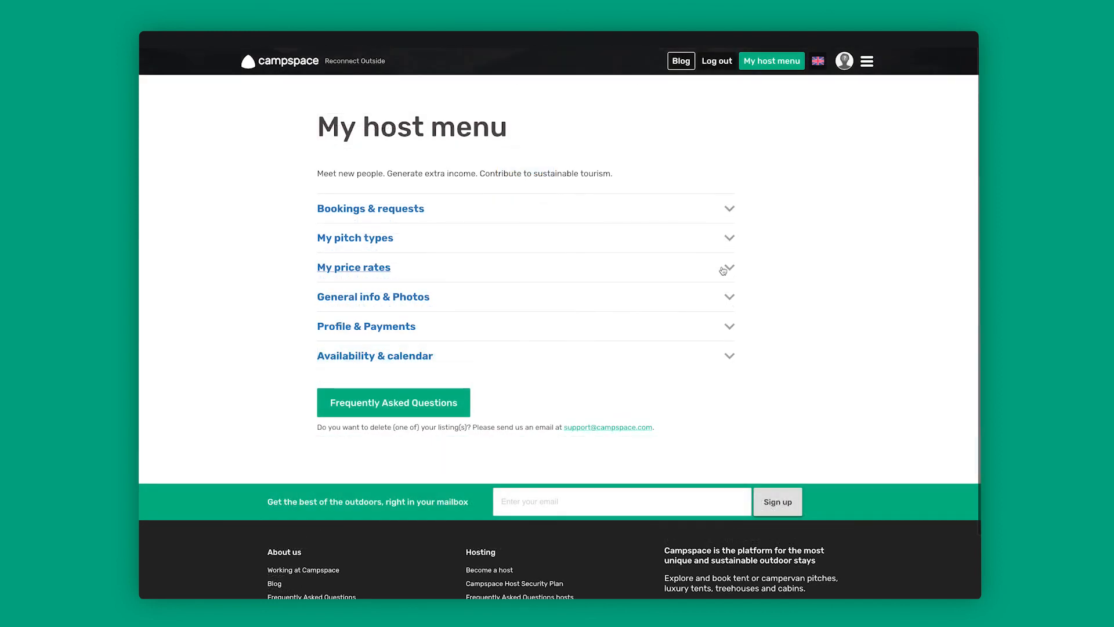
left_click(724, 269)
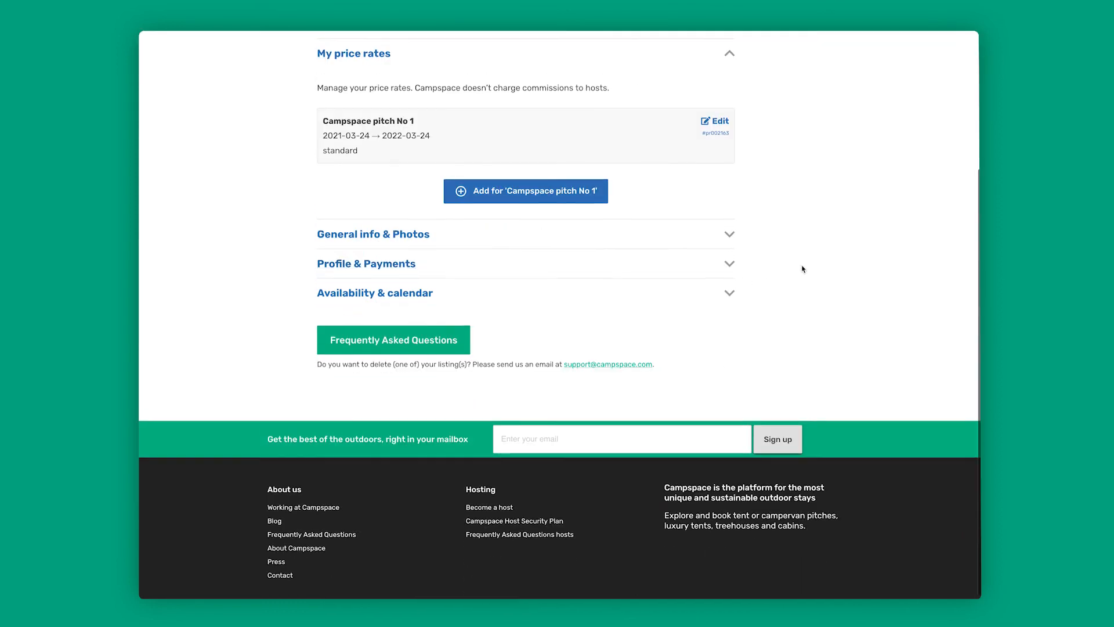
scroll(802, 269, "up", 1)
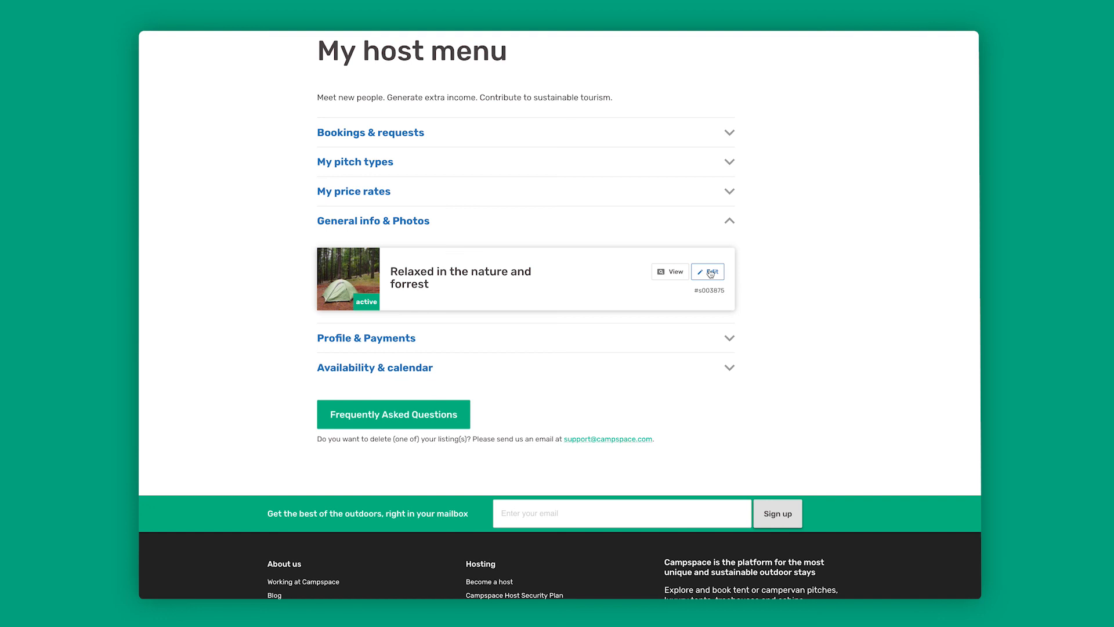
- Reorder the photos of the listing "Relaxed in the nature and forrest" so the lake picture is the cover, followed by the lone green tent
left_click(710, 272)
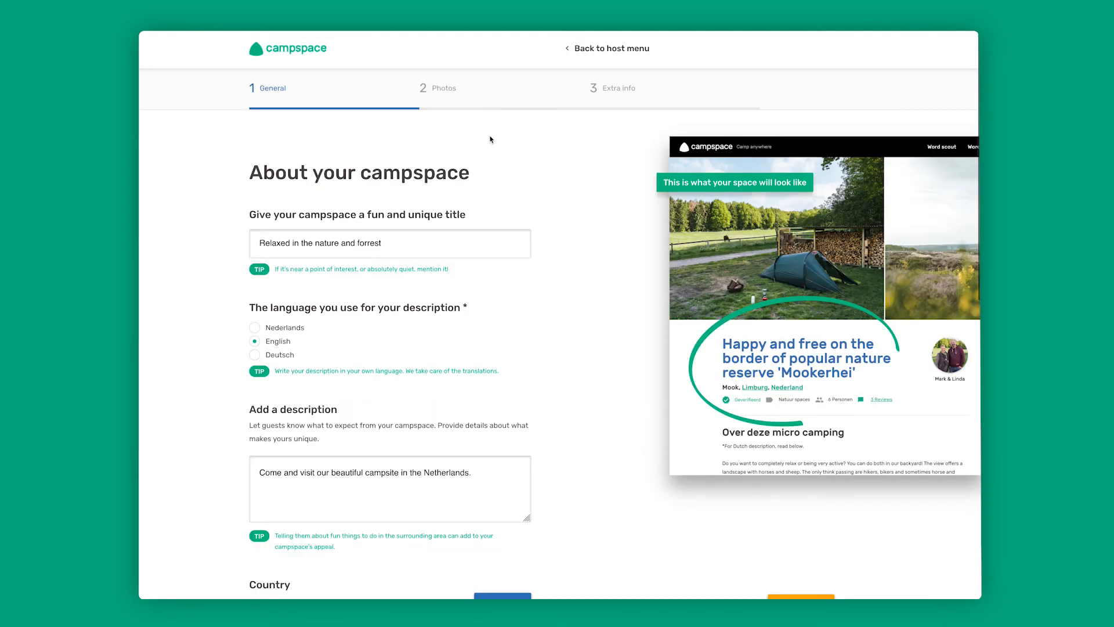
left_click(445, 95)
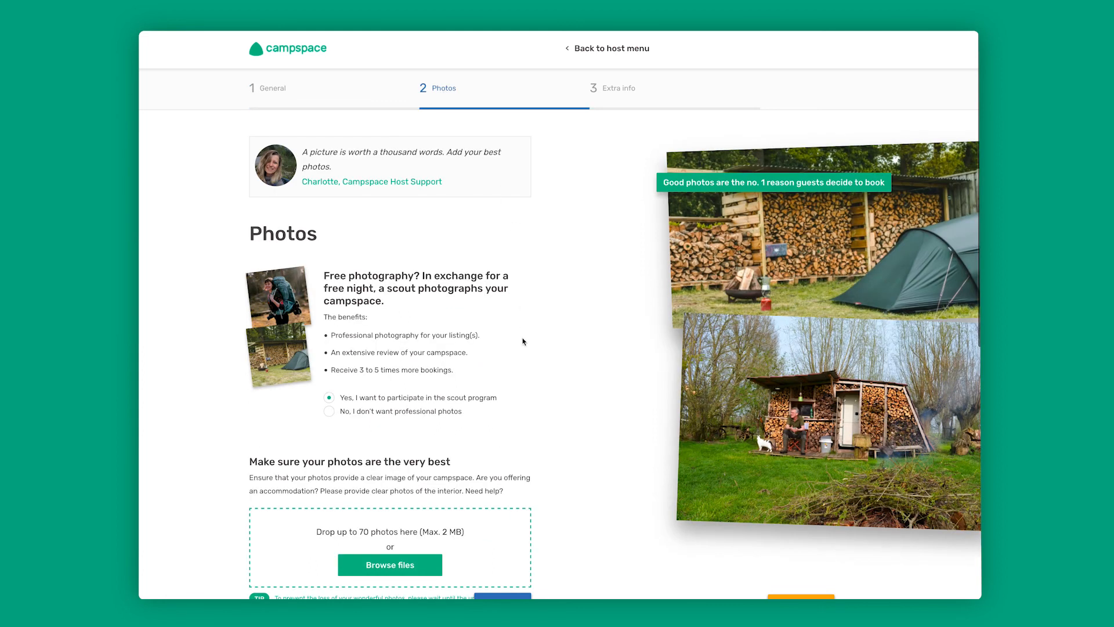
scroll(523, 342, "down", 5)
scroll(523, 347, "down", 4)
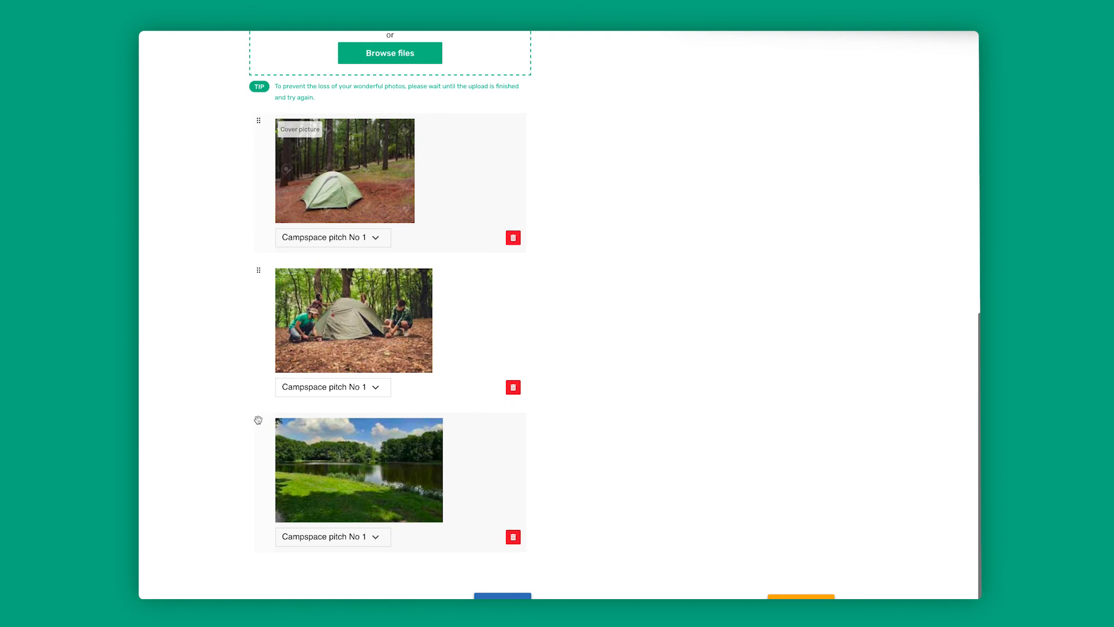
left_click_drag(259, 421, 262, 296)
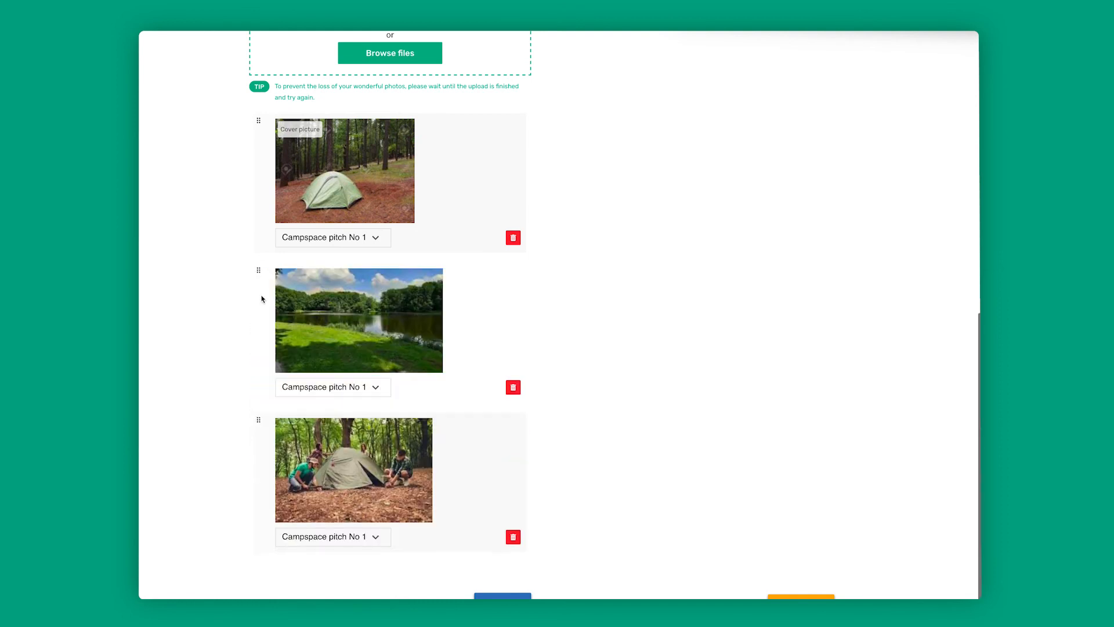
left_click_drag(258, 123, 259, 323)
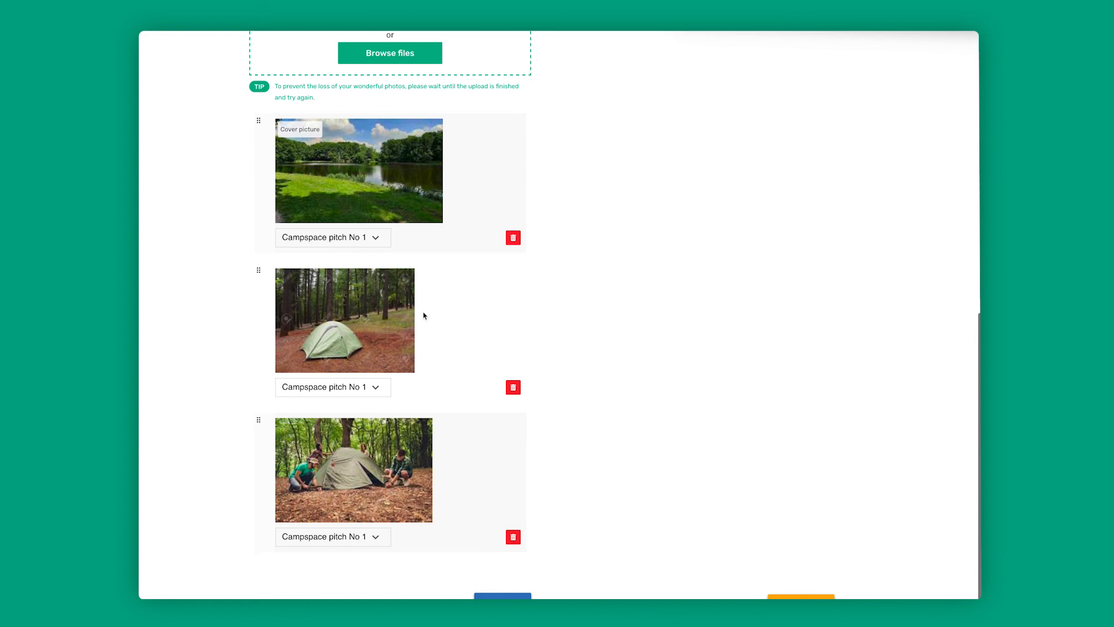
- Change the cover photo's pitch assignment to "Show on pitch type" and save the photos
left_click(381, 237)
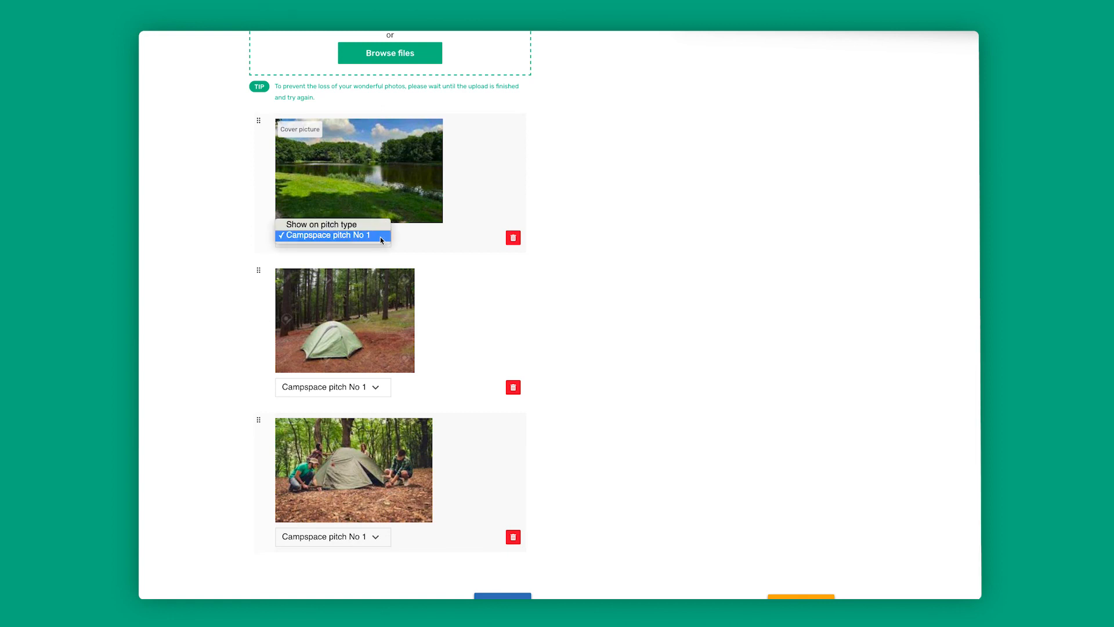
left_click(367, 225)
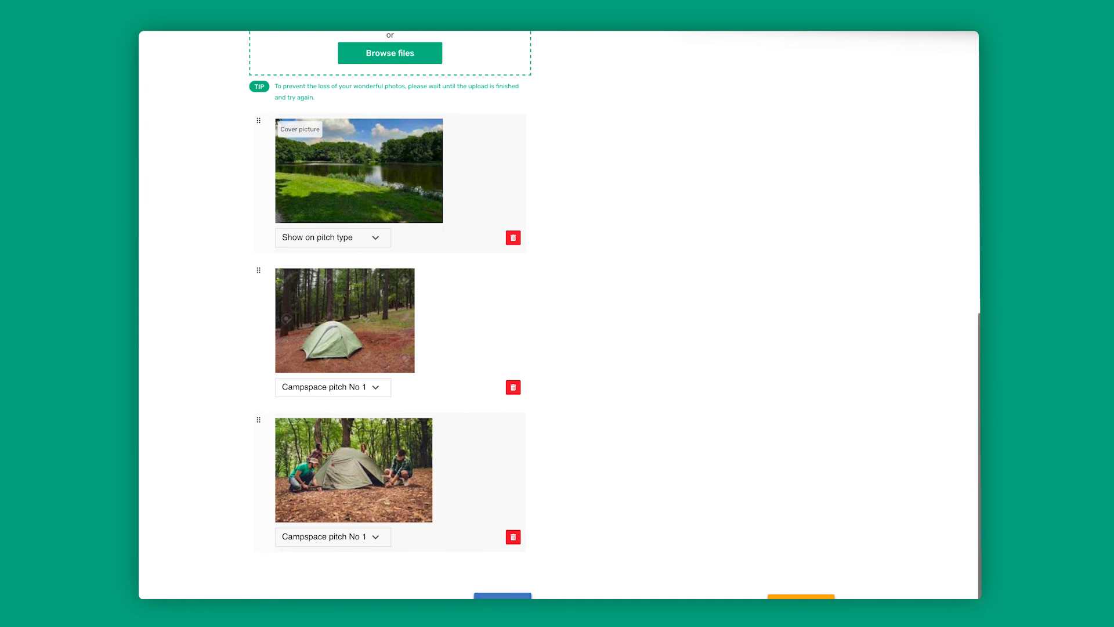
left_click(502, 596)
- Check the listing's extra info and view the availability calendar in the host menu
scroll(568, 485, "down", 10)
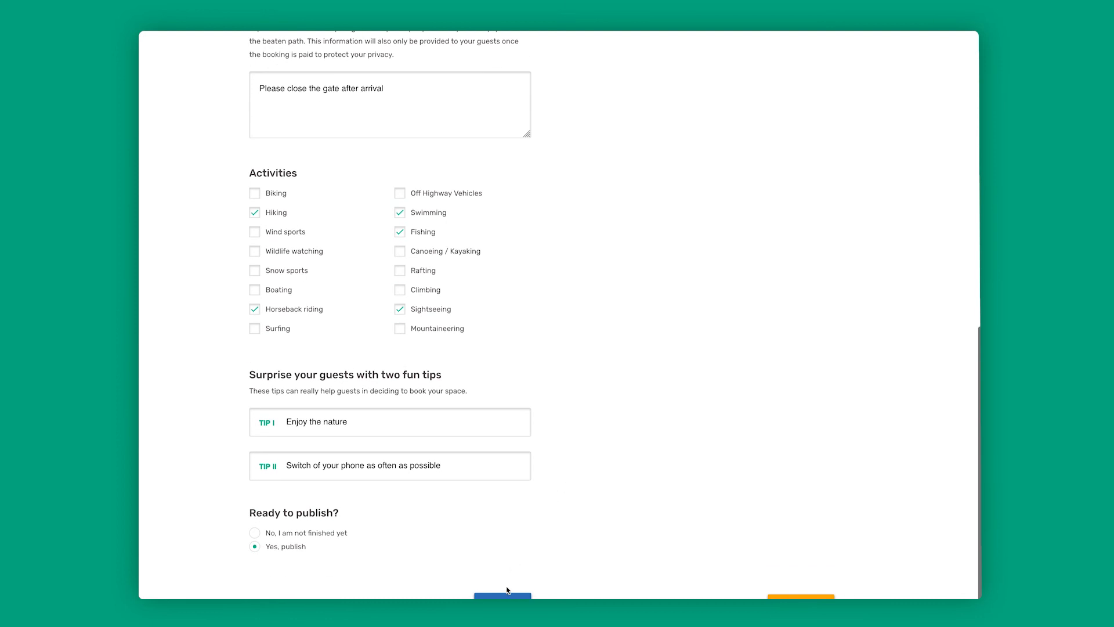
scroll(599, 485, "up", 10)
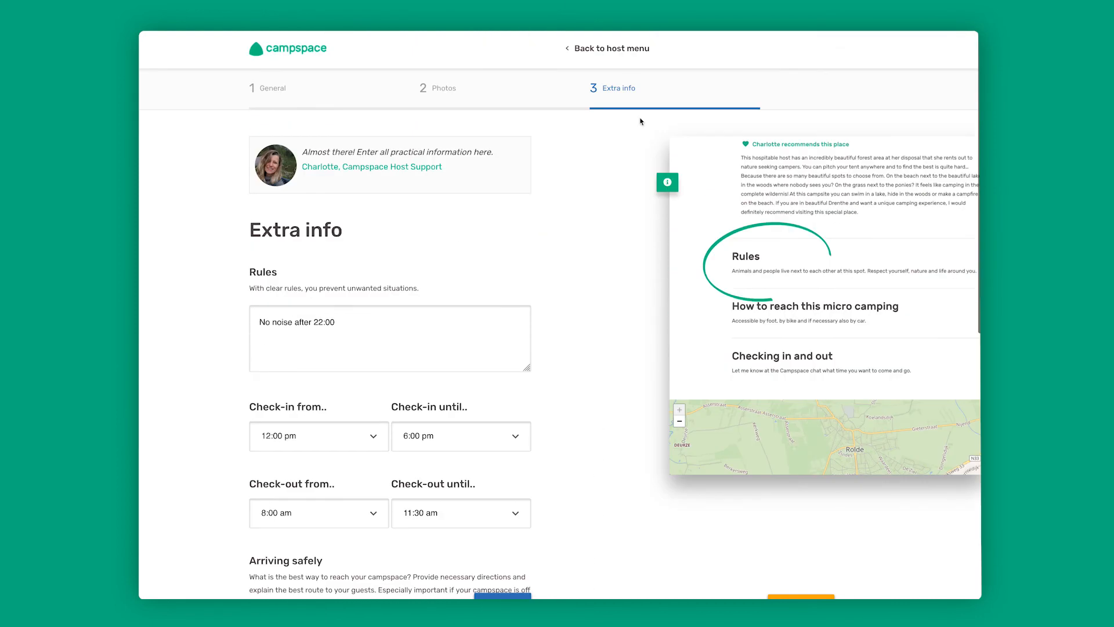
left_click(621, 58)
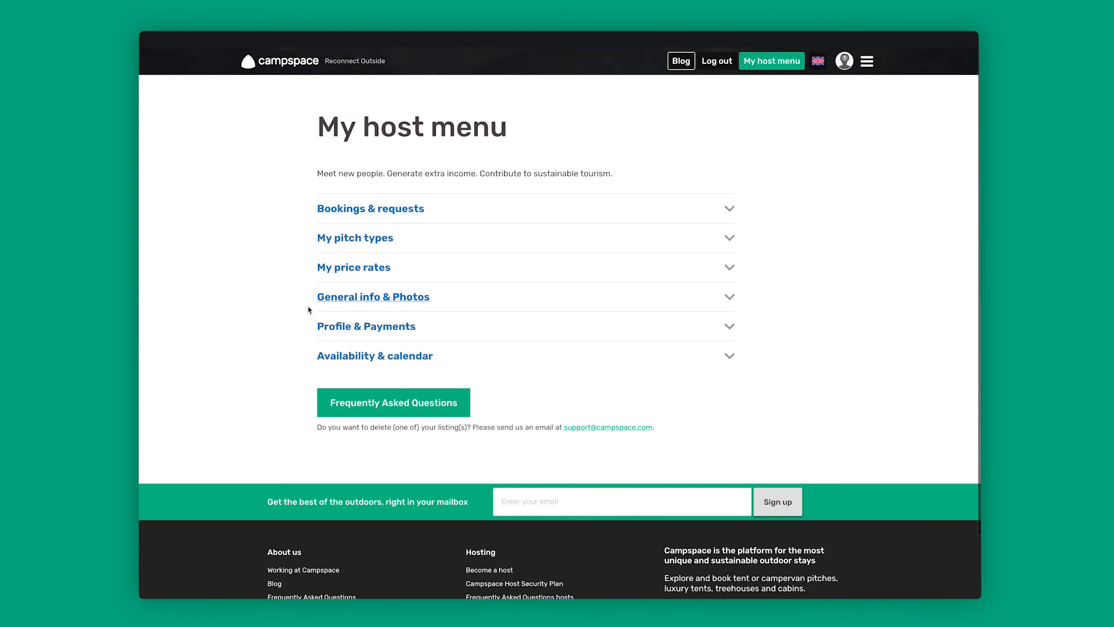
left_click(730, 356)
scroll(785, 398, "down", 2)
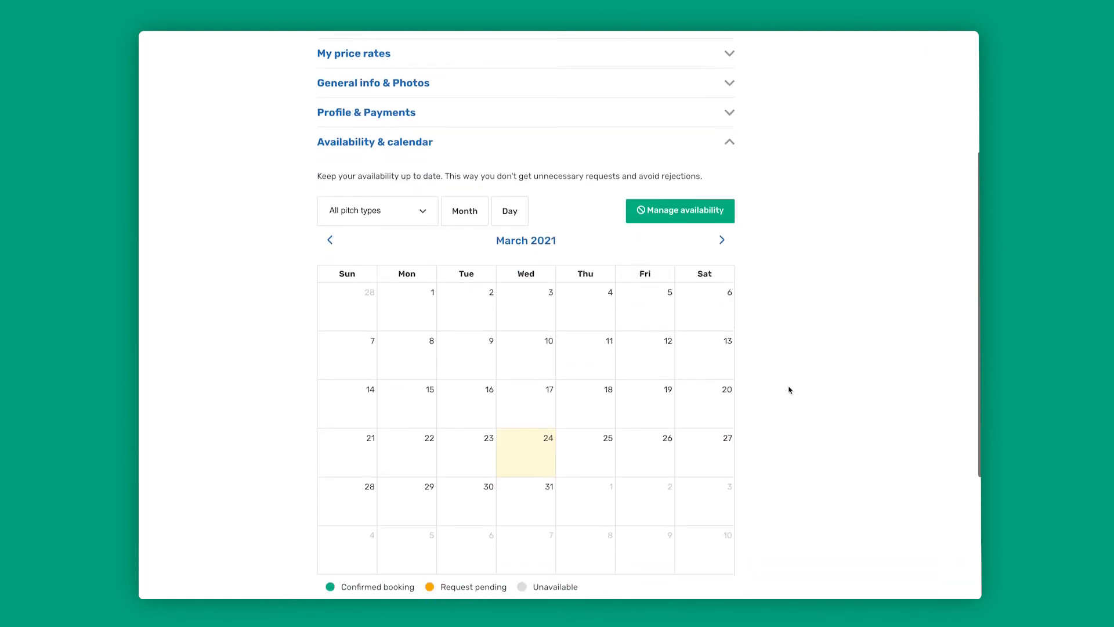